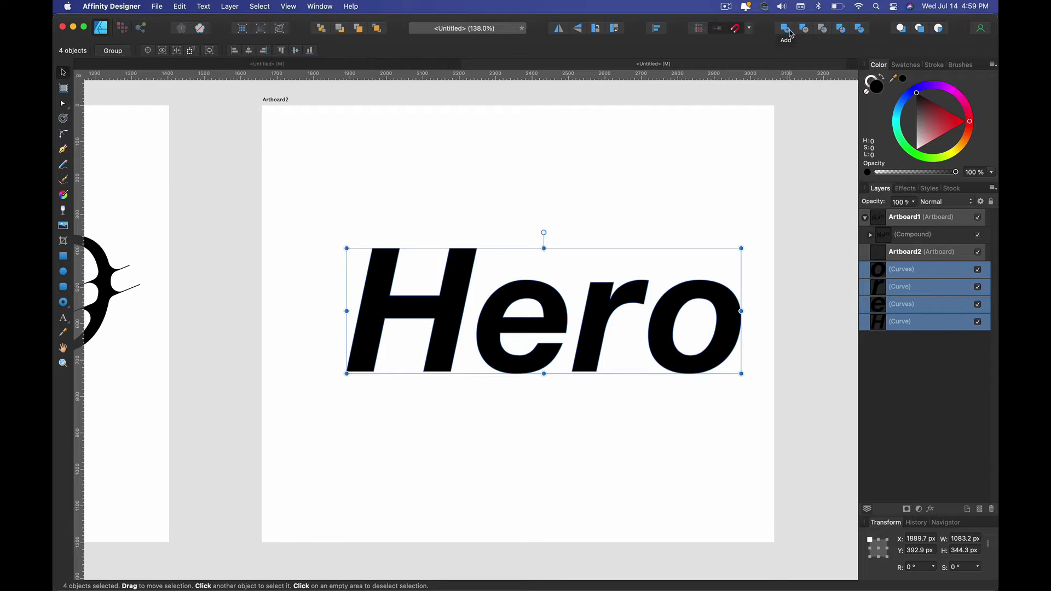
- Combine the four letters of Hero into one compound and contour it inward to a radius of about -14.4 px
{"action": "left_click", "coordinate": [787, 28]}
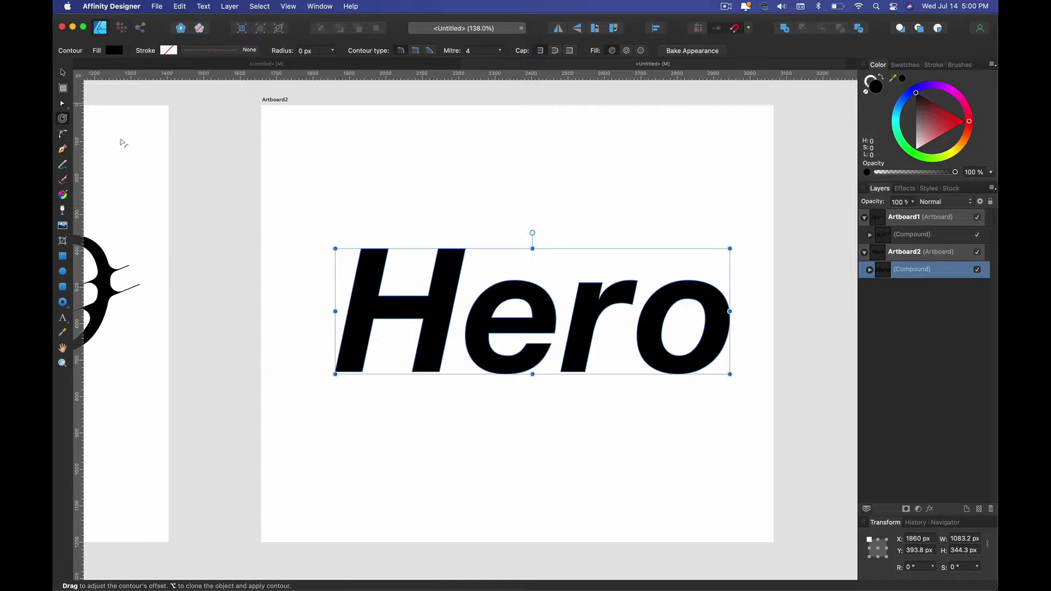
{"action": "mouse_move", "coordinate": [581, 322]}
{"action": "left_mouse_down"}
{"action": "mouse_move", "coordinate": [581, 340]}
{"action": "mouse_move", "coordinate": [579, 310]}
{"action": "mouse_move", "coordinate": [581, 325]}
{"action": "mouse_move", "coordinate": [563, 322]}
{"action": "mouse_move", "coordinate": [664, 364]}
{"action": "mouse_move", "coordinate": [569, 313]}
{"action": "mouse_move", "coordinate": [580, 326]}
{"action": "mouse_move", "coordinate": [572, 308]}
{"action": "left_mouse_up"}
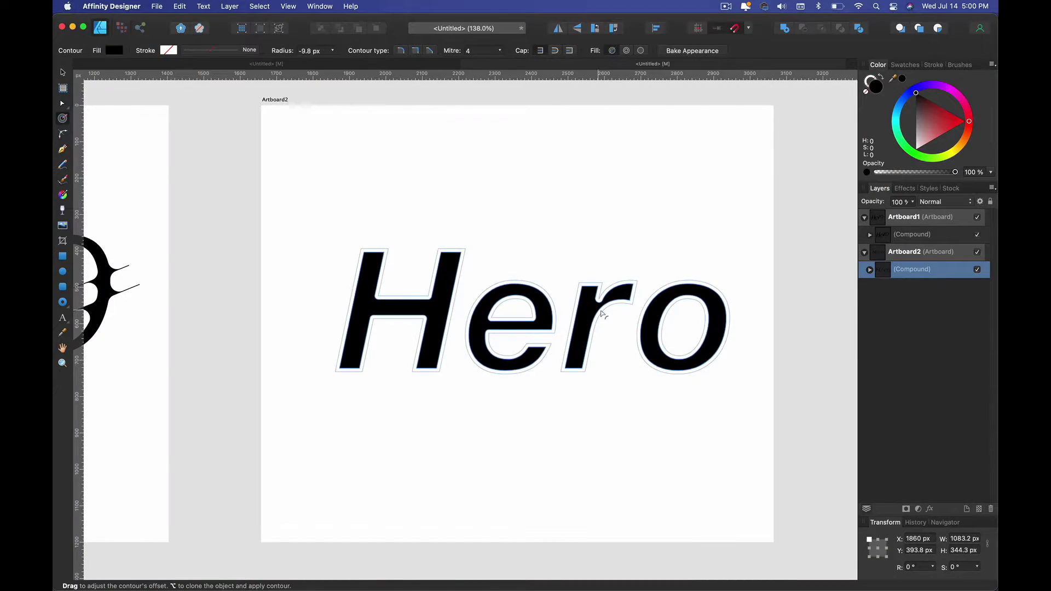
{"action": "scroll", "coordinate": [602, 315], "scroll_direction": "up", "scroll_amount": 5}
{"action": "left_click_drag", "start_coordinate": [602, 315], "coordinate": [605, 285]}
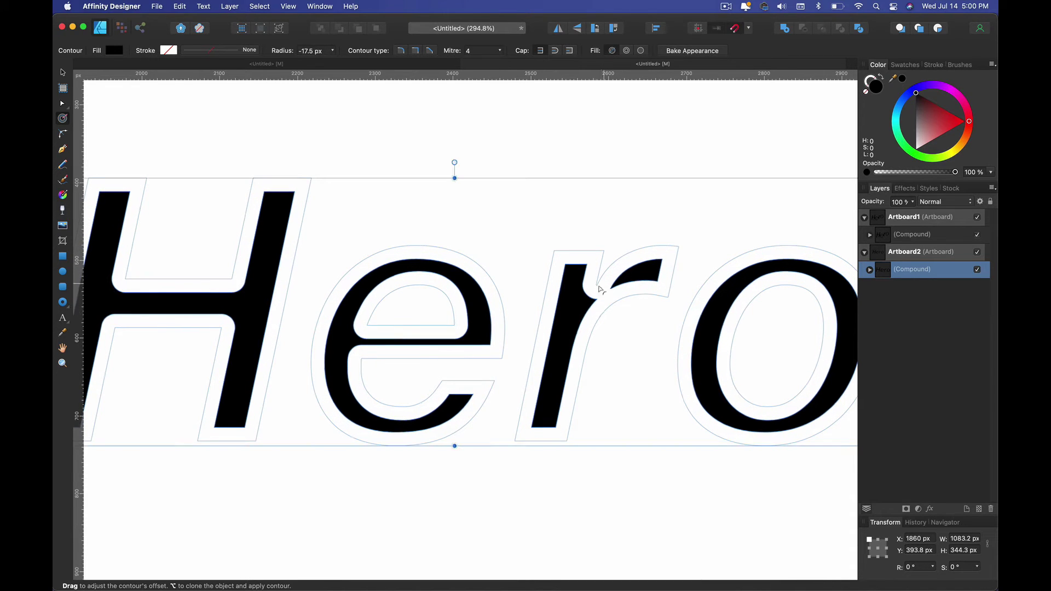
{"action": "left_click_drag", "start_coordinate": [592, 344], "coordinate": [596, 345]}
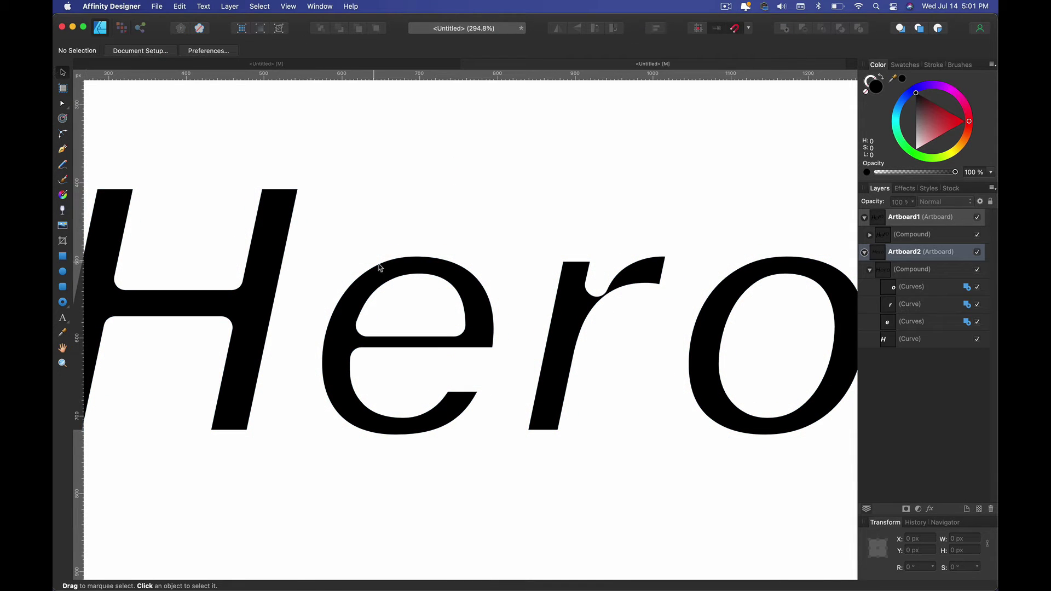
- Move the e inside the compound towards the H until their shapes merge, comparing with the finished lettering on the first artboard
{"action": "left_click", "coordinate": [347, 325]}
{"action": "left_click_drag", "start_coordinate": [344, 333], "coordinate": [301, 328]}
{"action": "scroll", "coordinate": [300, 327], "scroll_direction": "down", "scroll_amount": 3}
{"action": "scroll", "coordinate": [307, 326], "scroll_direction": "left", "scroll_amount": 10}
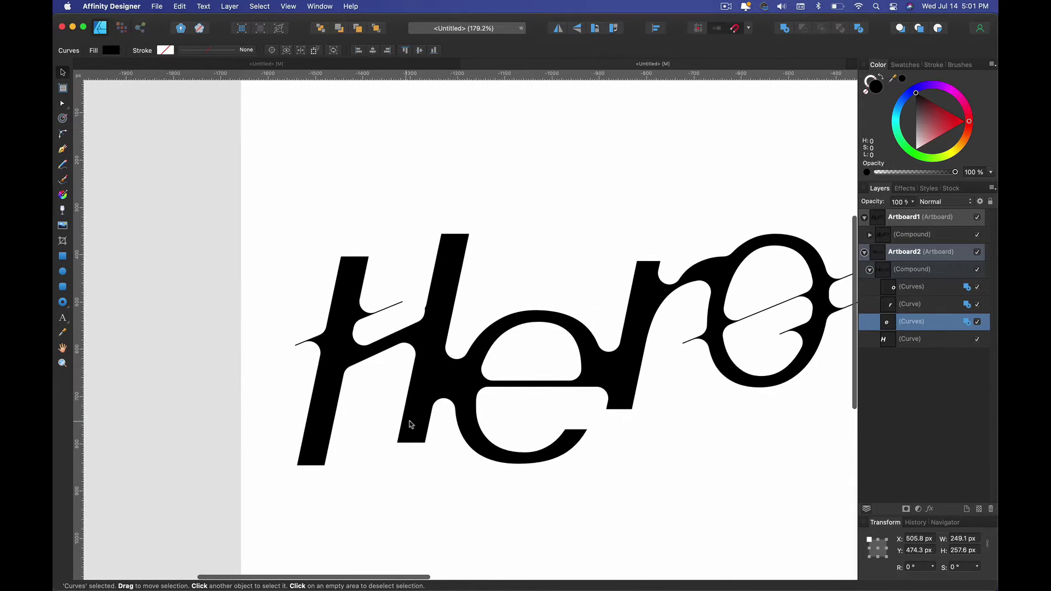
{"action": "scroll", "coordinate": [687, 342], "scroll_direction": "right", "scroll_amount": 15}
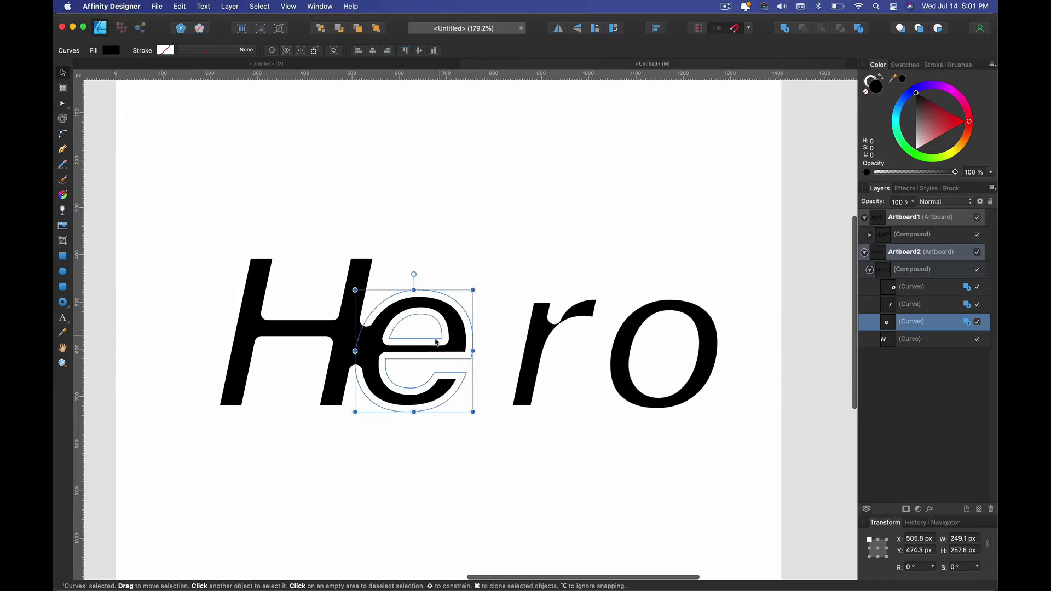
- Shift the nodes of the H's left stem inward to narrow the letter to about 313 px
{"action": "left_click", "coordinate": [63, 104]}
{"action": "left_click_drag", "start_coordinate": [149, 163], "coordinate": [307, 468]}
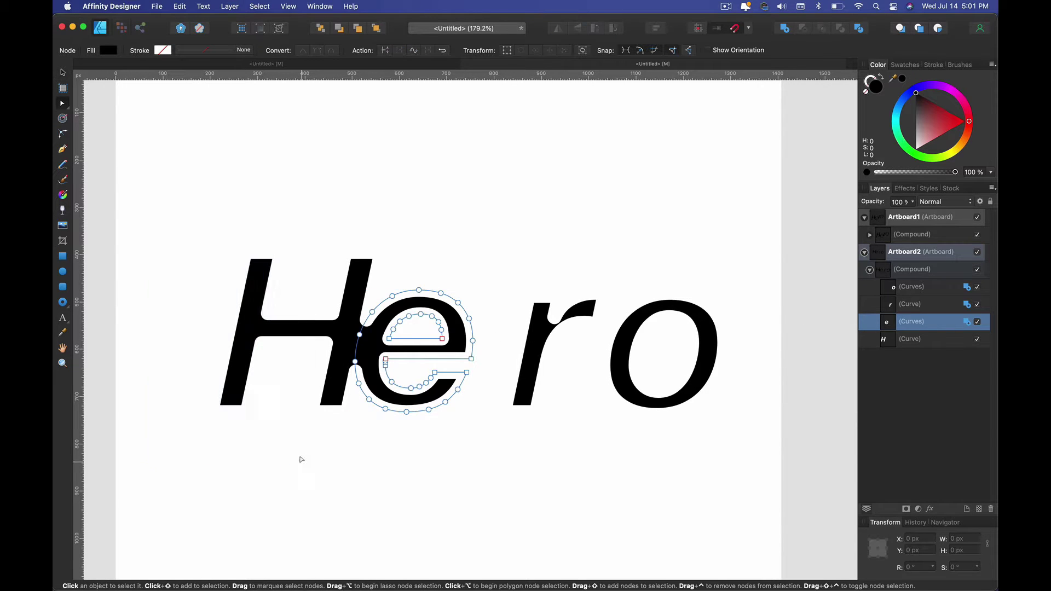
{"action": "left_click", "coordinate": [295, 338]}
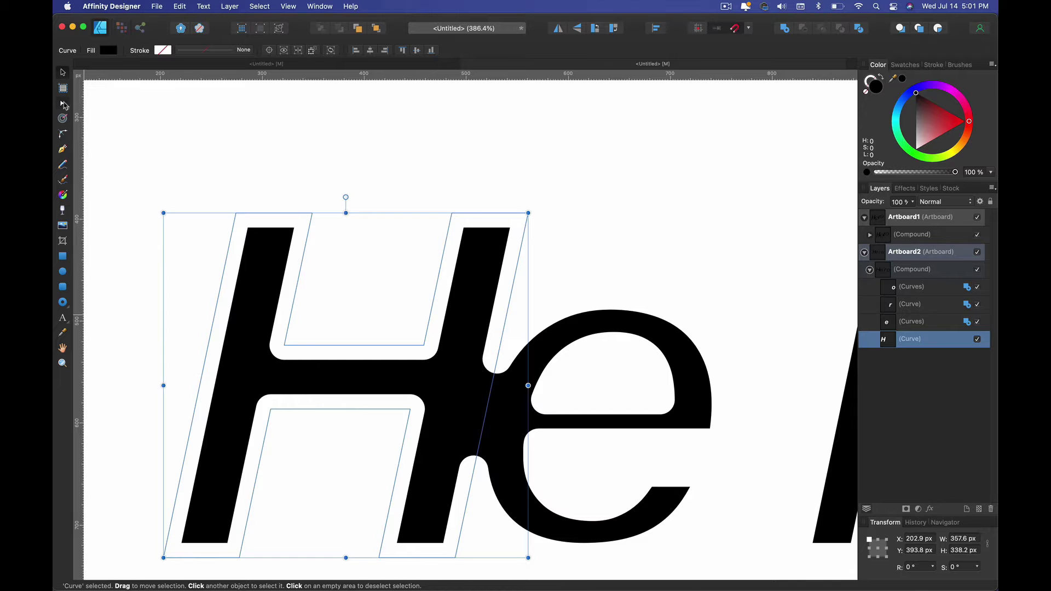
{"action": "left_click", "coordinate": [63, 104]}
{"action": "left_click_drag", "start_coordinate": [132, 162], "coordinate": [335, 580]}
{"action": "left_click_drag", "start_coordinate": [270, 409], "coordinate": [316, 413]}
- Raise the e along the H's right stem and move the r up against the e's upper right side
{"action": "left_click_drag", "start_coordinate": [575, 385], "coordinate": [580, 382]}
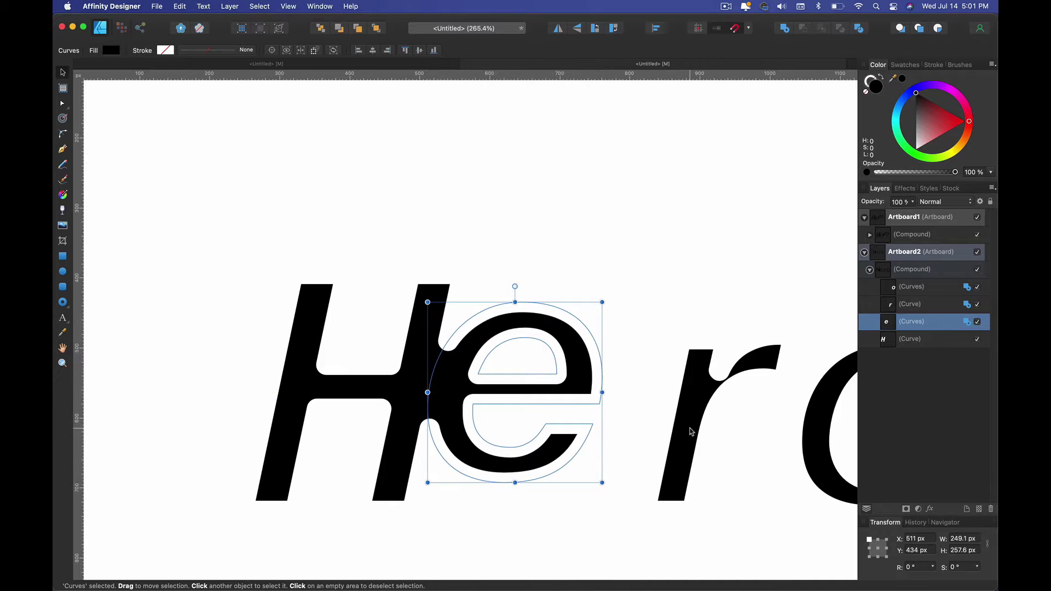
{"action": "left_click", "coordinate": [681, 439]}
{"action": "left_click_drag", "start_coordinate": [687, 455], "coordinate": [620, 374]}
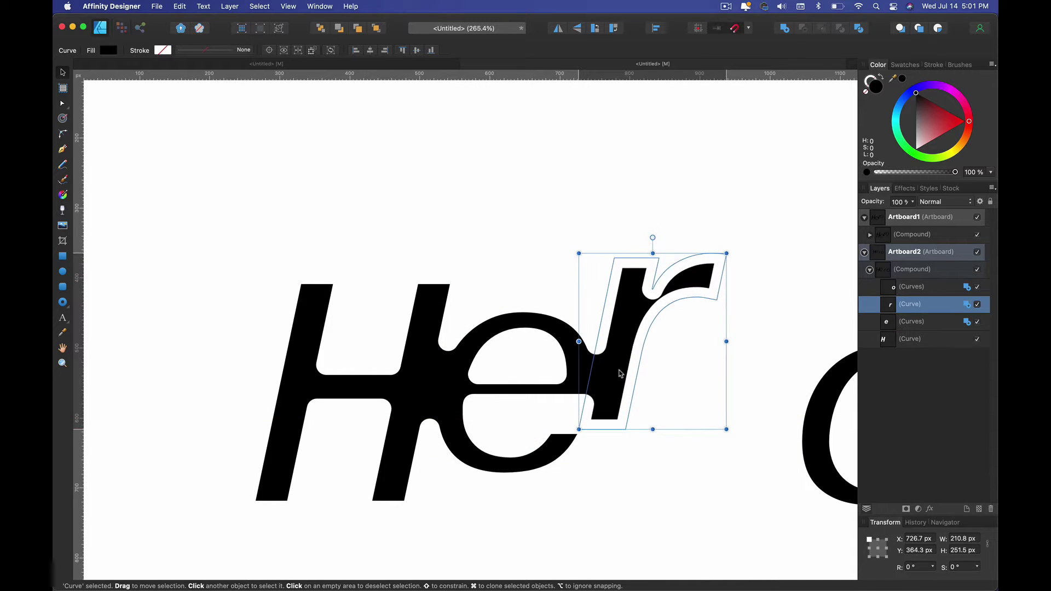
- Move the o onto the end of the r's arm and fine-tune its position to about X 848, Y 353 px for a smooth join
{"action": "scroll", "coordinate": [646, 411], "scroll_direction": "right", "scroll_amount": 5}
{"action": "left_click", "coordinate": [605, 427]}
{"action": "left_click_drag", "start_coordinate": [606, 427], "coordinate": [483, 336]}
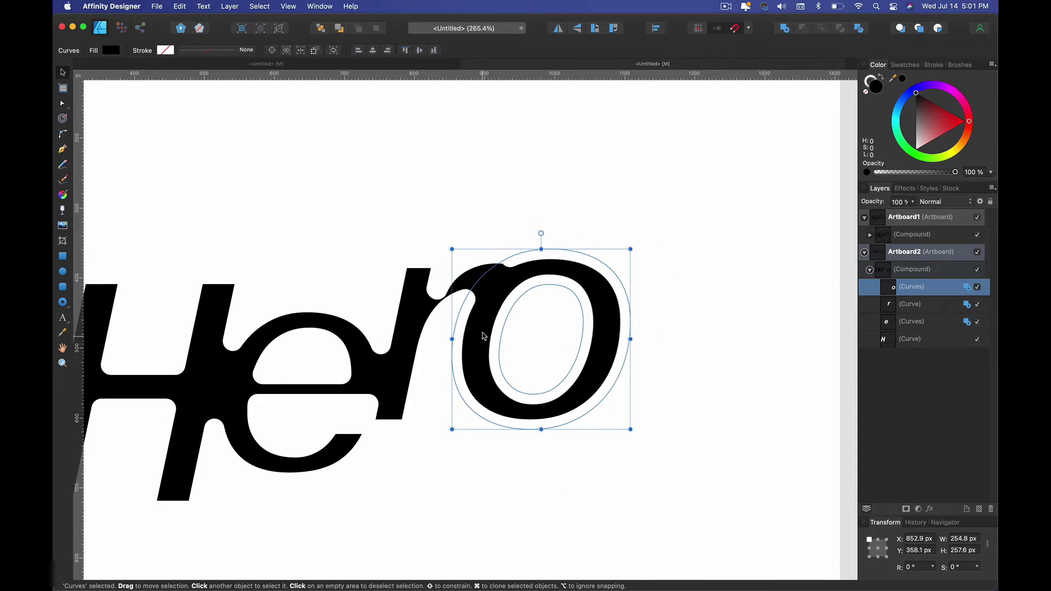
{"action": "scroll", "coordinate": [484, 336], "scroll_direction": "up", "scroll_amount": 10}
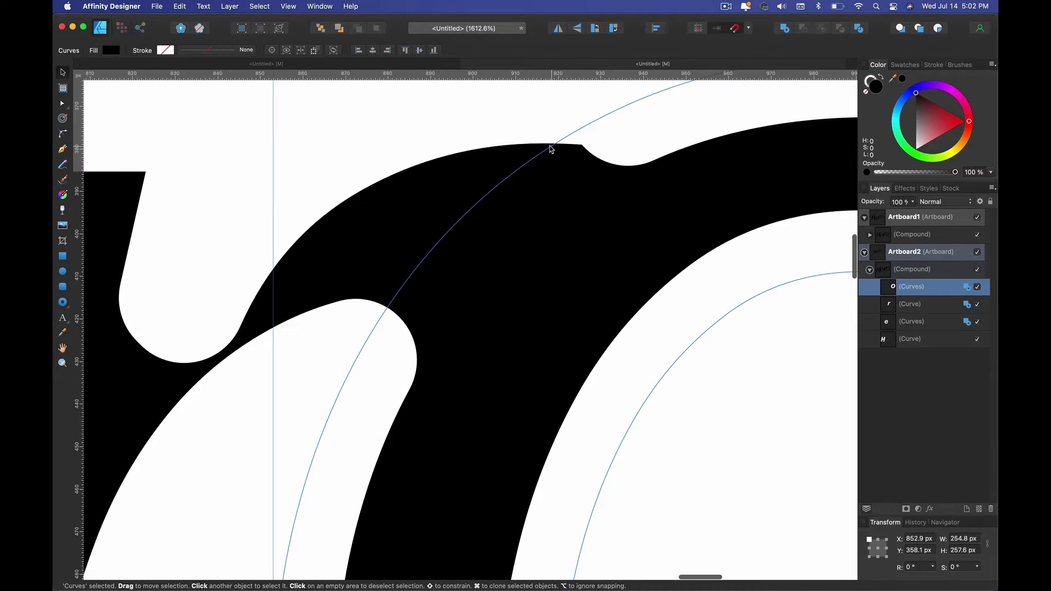
{"action": "left_click_drag", "start_coordinate": [605, 226], "coordinate": [632, 200]}
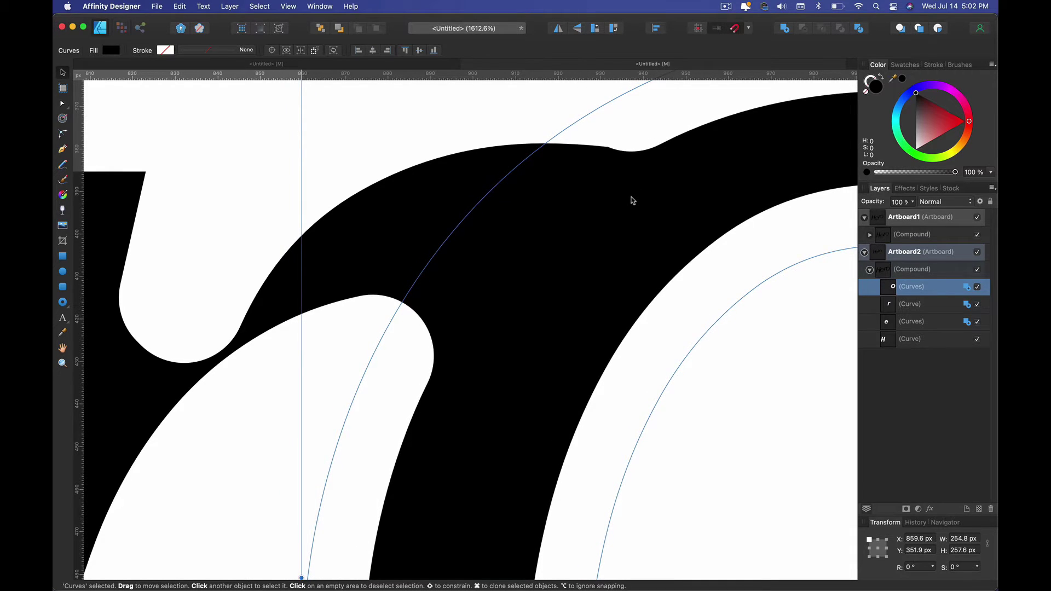
{"action": "left_click_drag", "start_coordinate": [633, 201], "coordinate": [629, 225]}
{"action": "scroll", "coordinate": [619, 214], "scroll_direction": "down", "scroll_amount": 4}
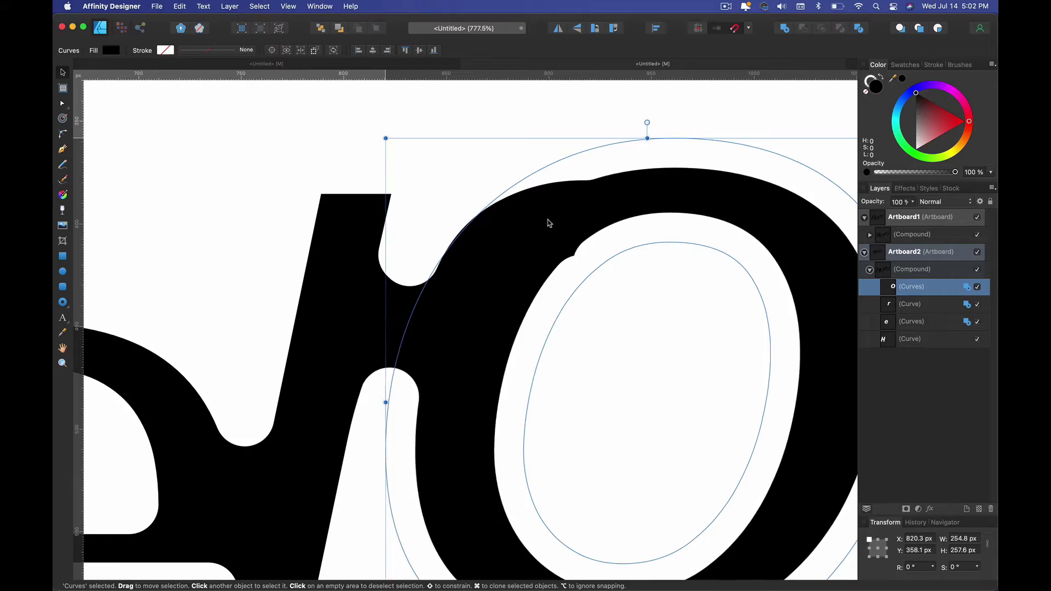
{"action": "left_click_drag", "start_coordinate": [546, 223], "coordinate": [605, 216]}
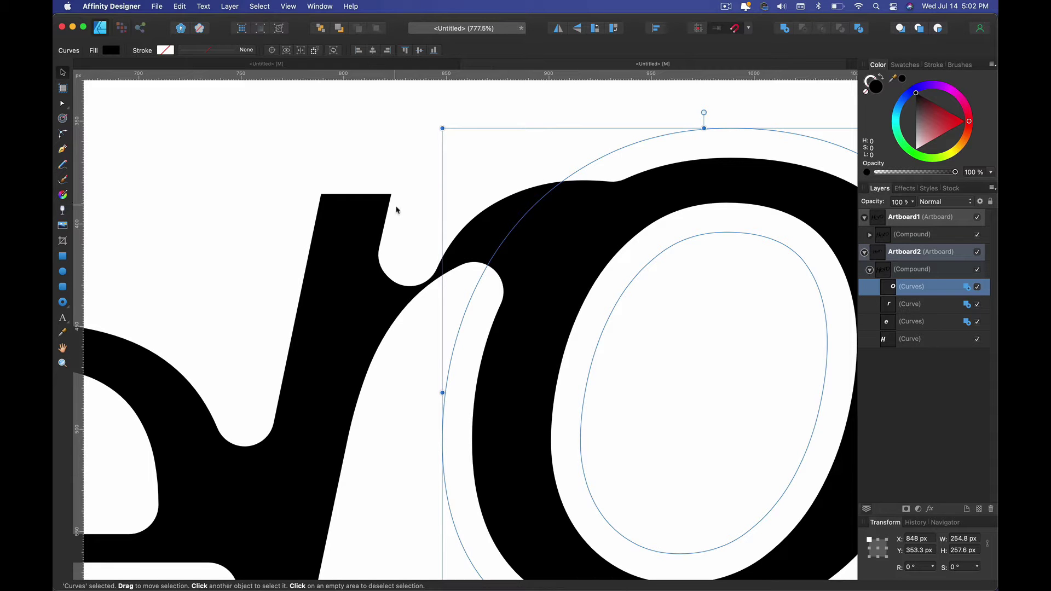
- Extend both stems of the H upward and downward by their end nodes, to about 435 px overall height
{"action": "scroll", "coordinate": [610, 192], "scroll_direction": "down", "scroll_amount": 5}
{"action": "scroll", "coordinate": [610, 192], "scroll_direction": "up", "scroll_amount": 4}
{"action": "left_click", "coordinate": [568, 258]}
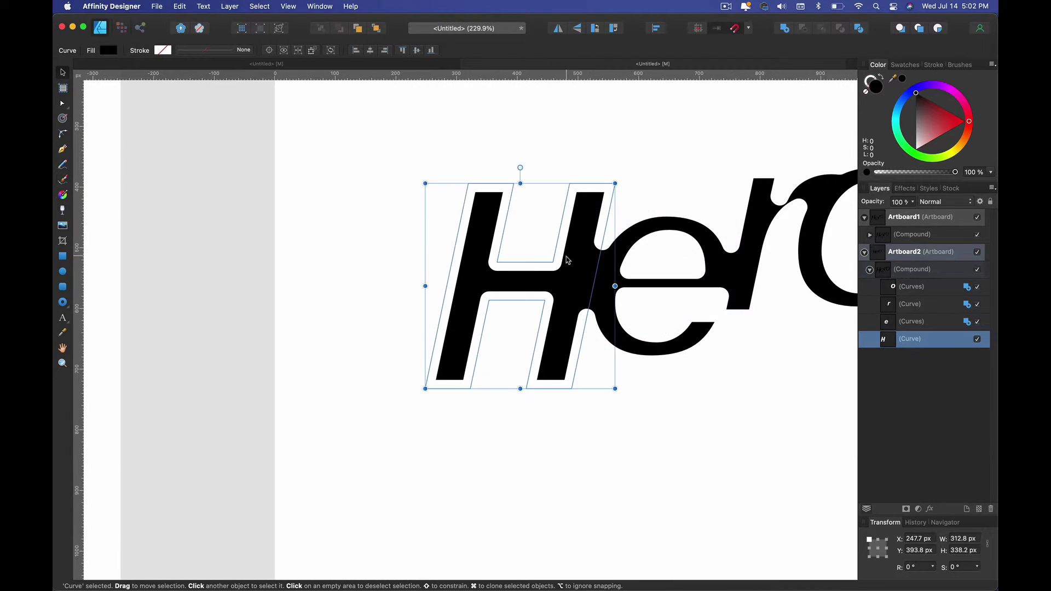
{"action": "key", "text": "a"}
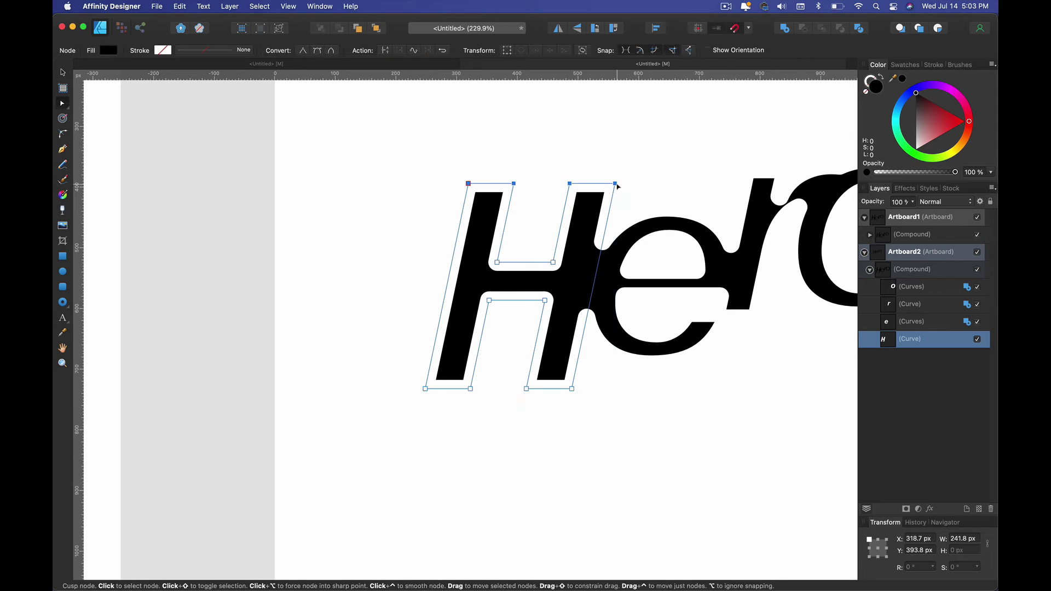
{"action": "left_click_drag", "start_coordinate": [622, 170], "coordinate": [624, 151]}
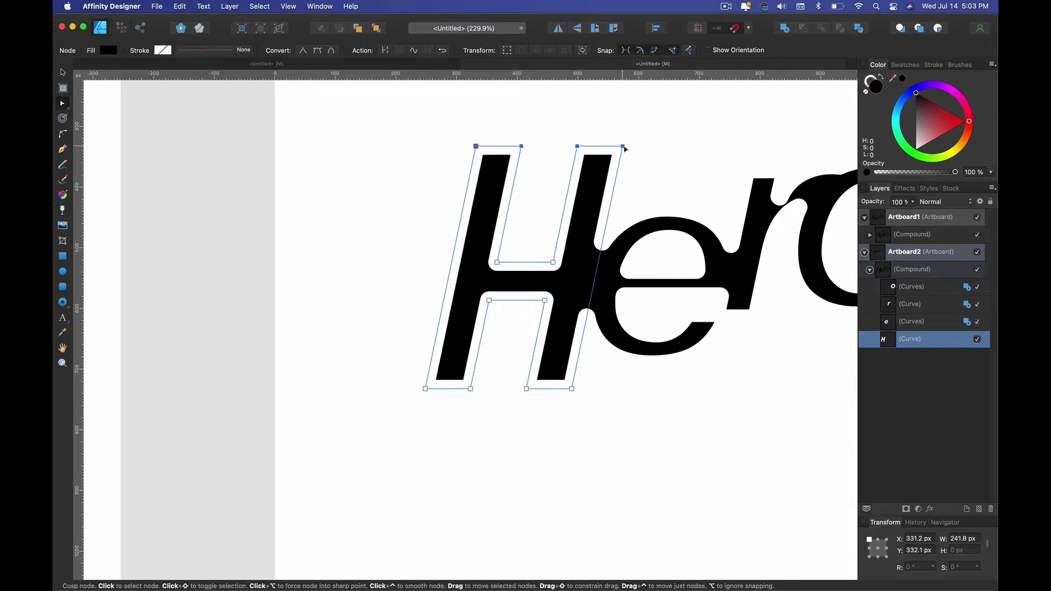
{"action": "left_click_drag", "start_coordinate": [385, 416], "coordinate": [563, 428]}
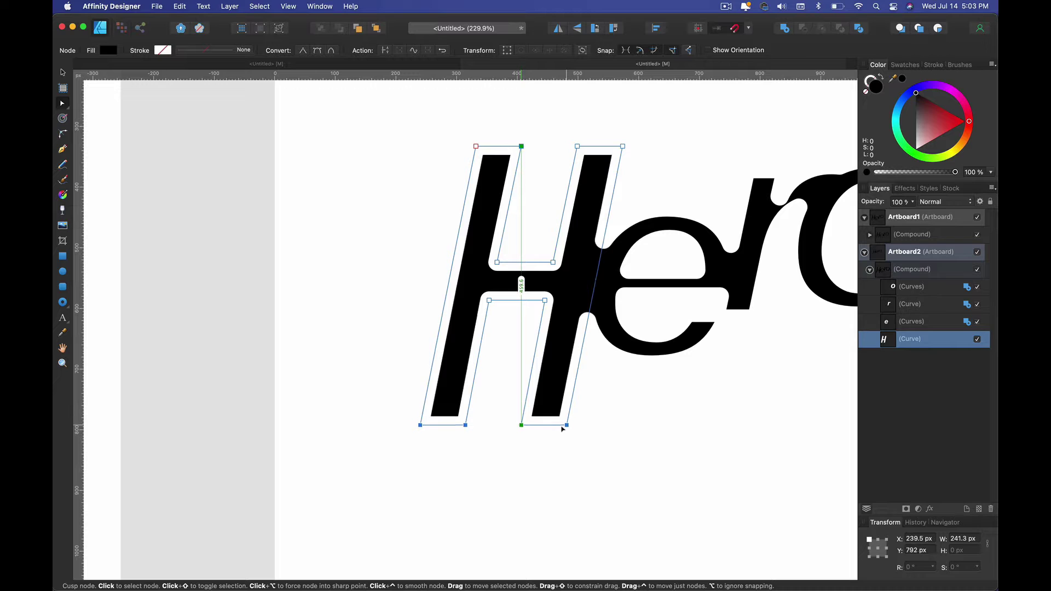
{"action": "left_click_drag", "start_coordinate": [564, 424], "coordinate": [564, 437]}
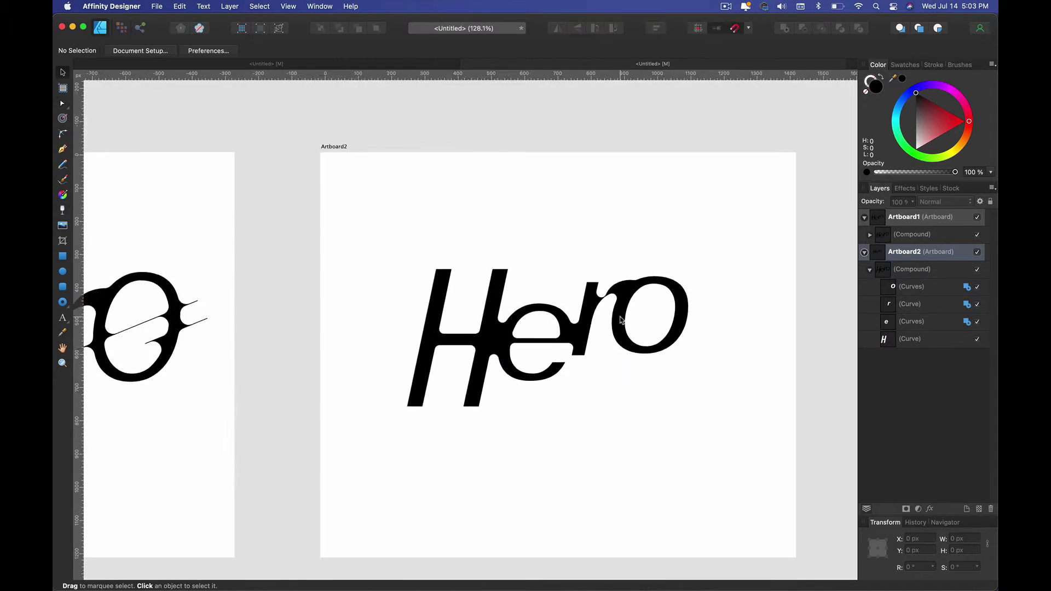
- Readjust the inward contour of the whole Hero compound to fine-tune the stroke thickness and the joins
{"action": "scroll", "coordinate": [619, 319], "scroll_direction": "up", "scroll_amount": 3}
{"action": "left_click", "coordinate": [620, 321]}
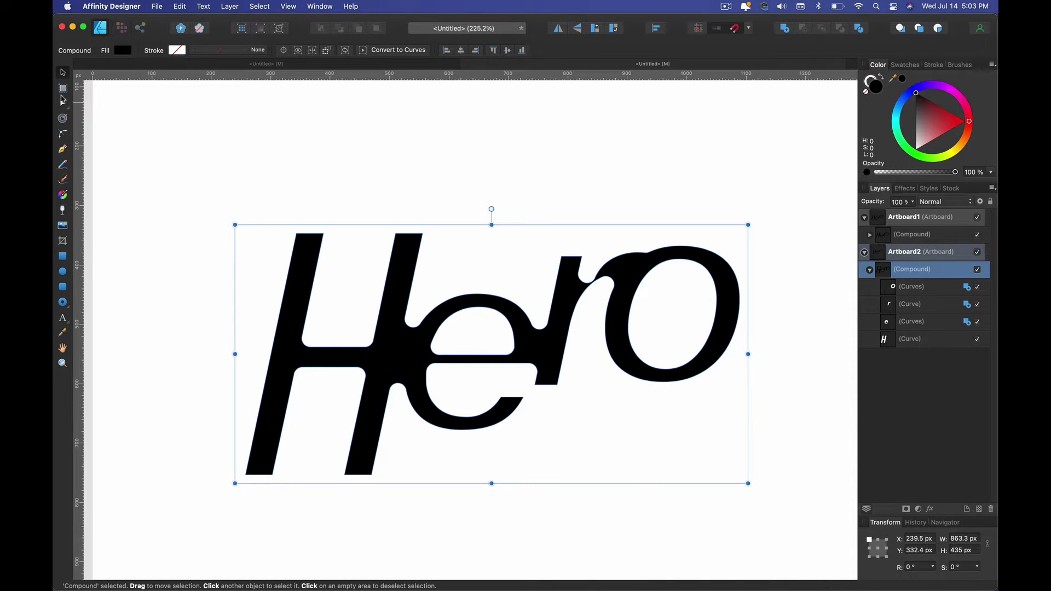
{"action": "left_click", "coordinate": [63, 117]}
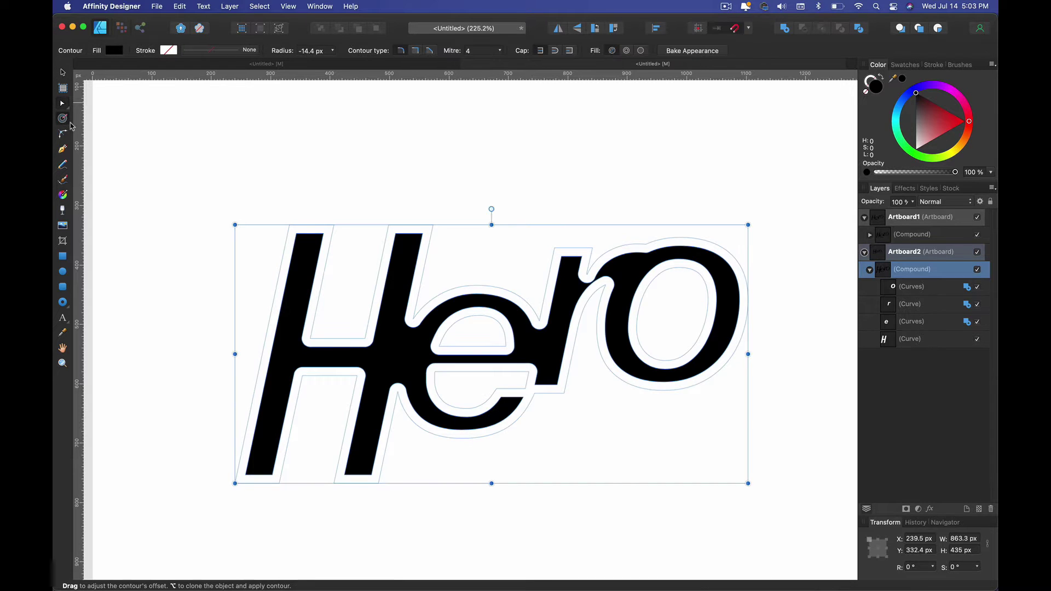
{"action": "left_click_drag", "start_coordinate": [542, 346], "coordinate": [583, 336]}
{"action": "left_click_drag", "start_coordinate": [505, 364], "coordinate": [444, 374]}
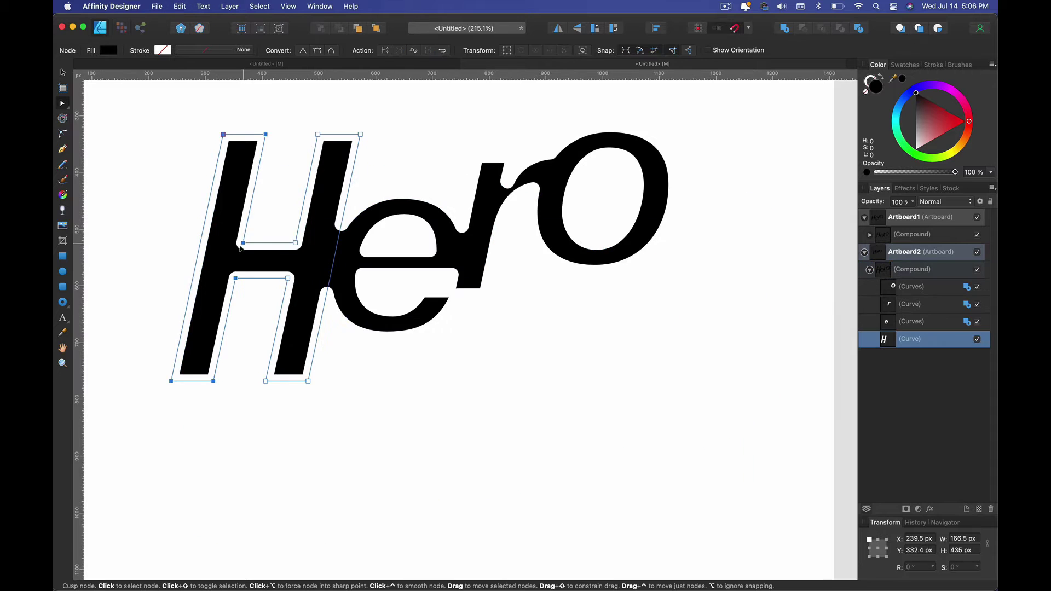
- Move all nodes of the H's left stem down together so that the crossbar slants upward to the right
{"action": "mouse_move", "coordinate": [242, 250]}
{"action": "left_mouse_down"}
{"action": "mouse_move", "coordinate": [238, 282]}
{"action": "mouse_move", "coordinate": [243, 269]}
{"action": "left_mouse_up"}
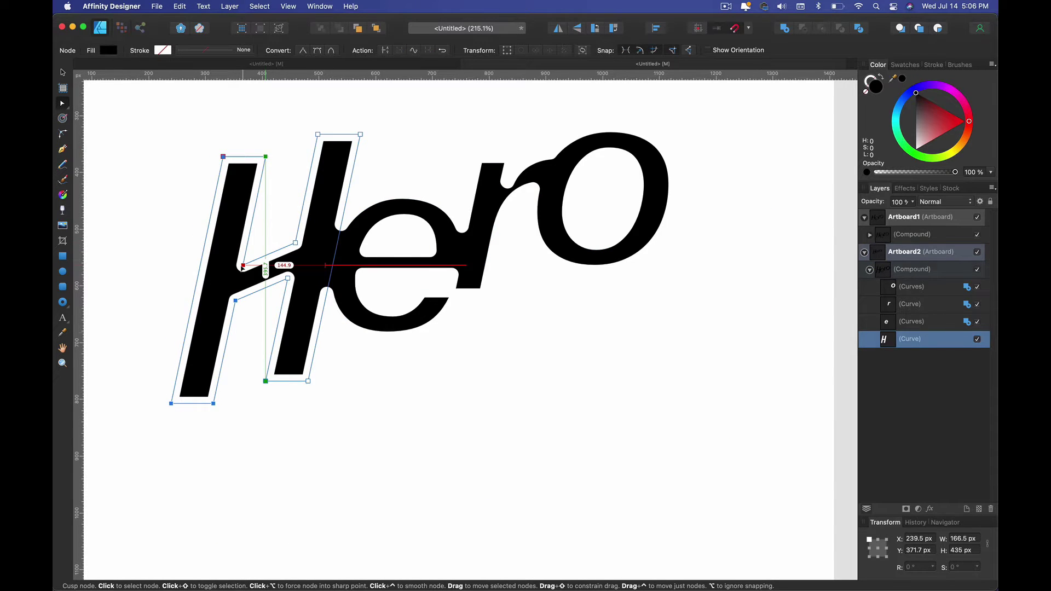
{"action": "left_click", "coordinate": [758, 312]}
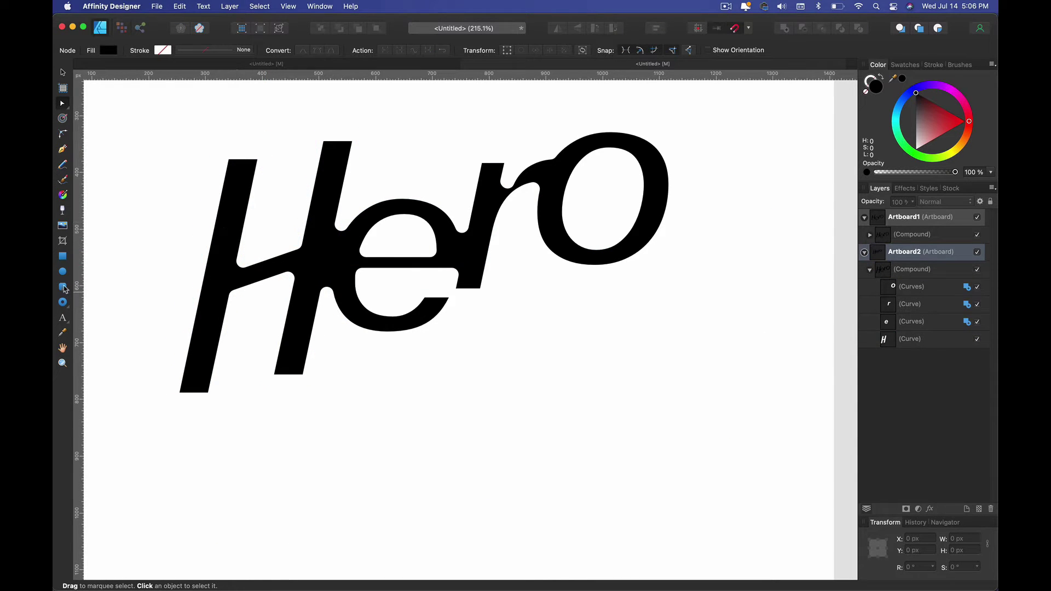
- Draw a rectangular bar across the H's upper stems, about 420 by 33 px, rotated by about 17.3°
{"action": "left_click", "coordinate": [62, 255]}
{"action": "mouse_move", "coordinate": [407, 134]}
{"action": "left_mouse_down"}
{"action": "mouse_move", "coordinate": [579, 126]}
{"action": "mouse_move", "coordinate": [352, 243]}
{"action": "mouse_move", "coordinate": [374, 217]}
{"action": "mouse_move", "coordinate": [316, 206]}
{"action": "left_mouse_up"}
{"action": "left_click", "coordinate": [62, 72]}
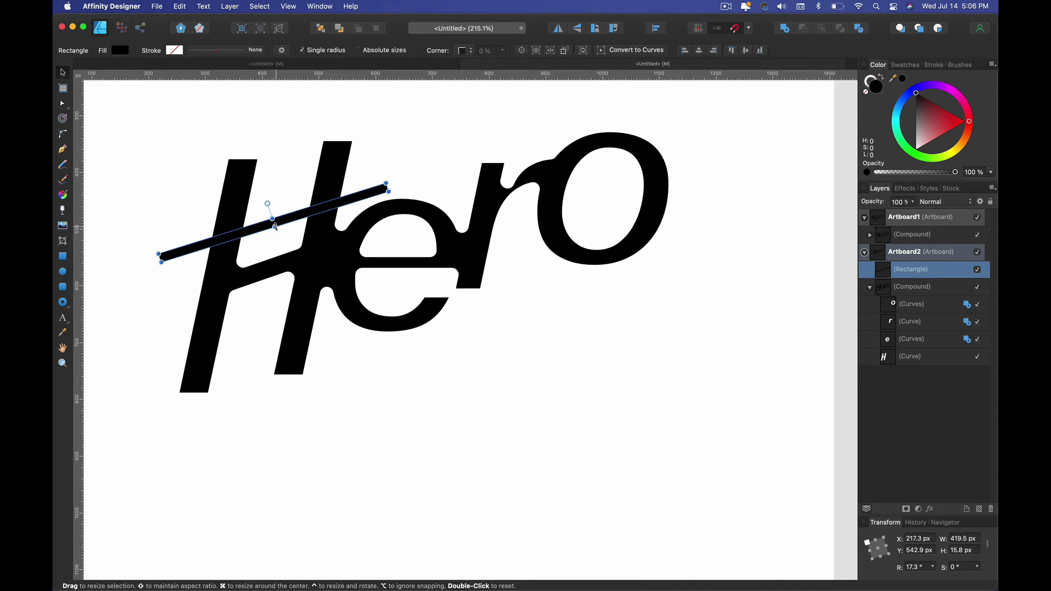
{"action": "left_click_drag", "start_coordinate": [275, 225], "coordinate": [296, 209]}
{"action": "left_click", "coordinate": [462, 131]}
- Compare the bar with the lines on the finished lettering and place the rectangle inside the Hero compound above the letter curves
{"action": "scroll", "coordinate": [269, 213], "scroll_direction": "up", "scroll_amount": 3}
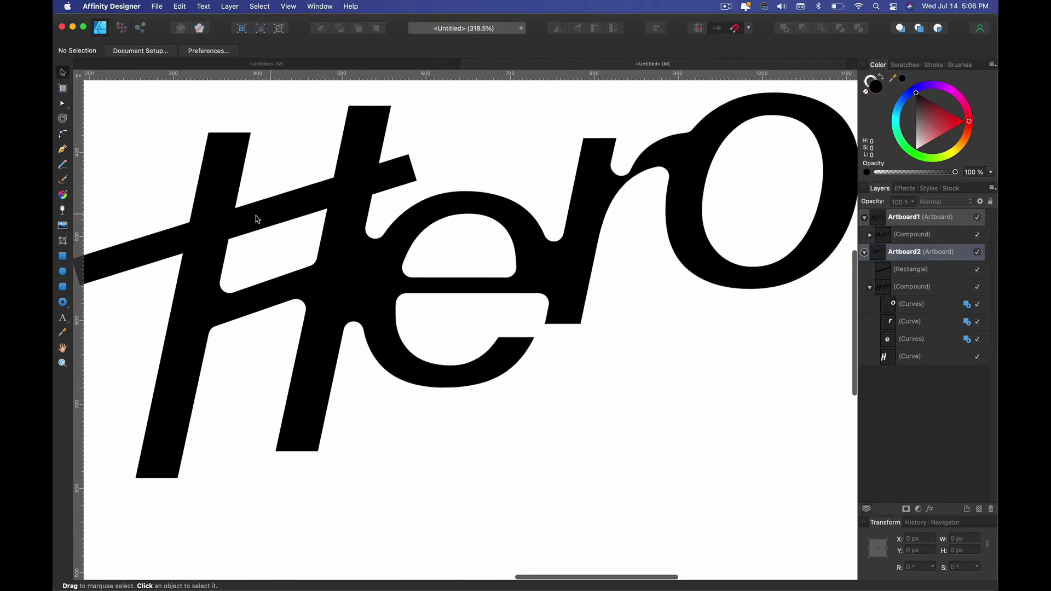
{"action": "scroll", "coordinate": [258, 216], "scroll_direction": "left", "scroll_amount": 10}
{"action": "scroll", "coordinate": [287, 214], "scroll_direction": "left", "scroll_amount": 10}
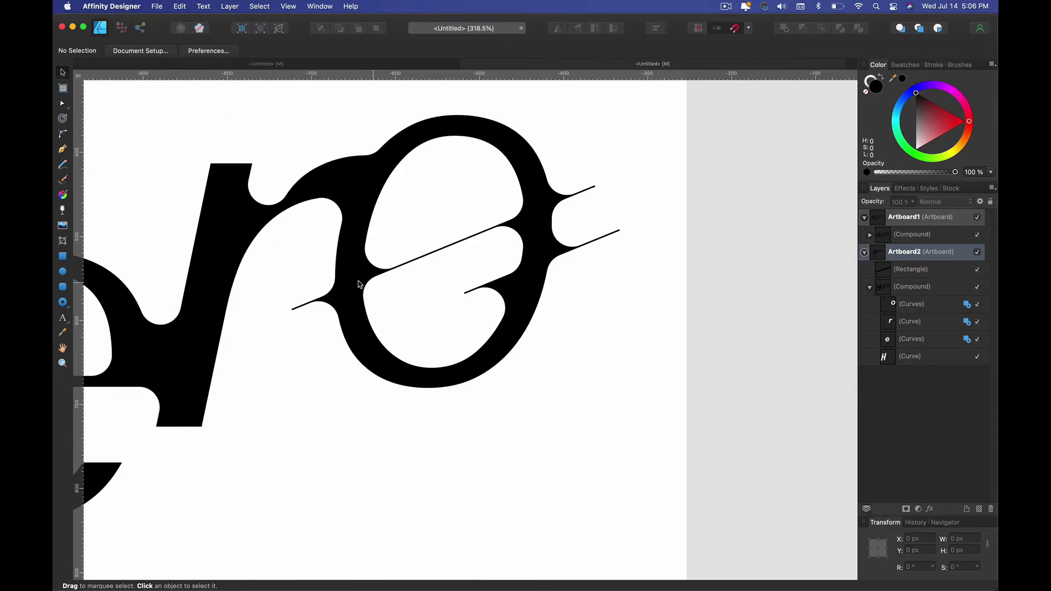
{"action": "scroll", "coordinate": [472, 330], "scroll_direction": "right", "scroll_amount": 15}
{"action": "left_click", "coordinate": [546, 221]}
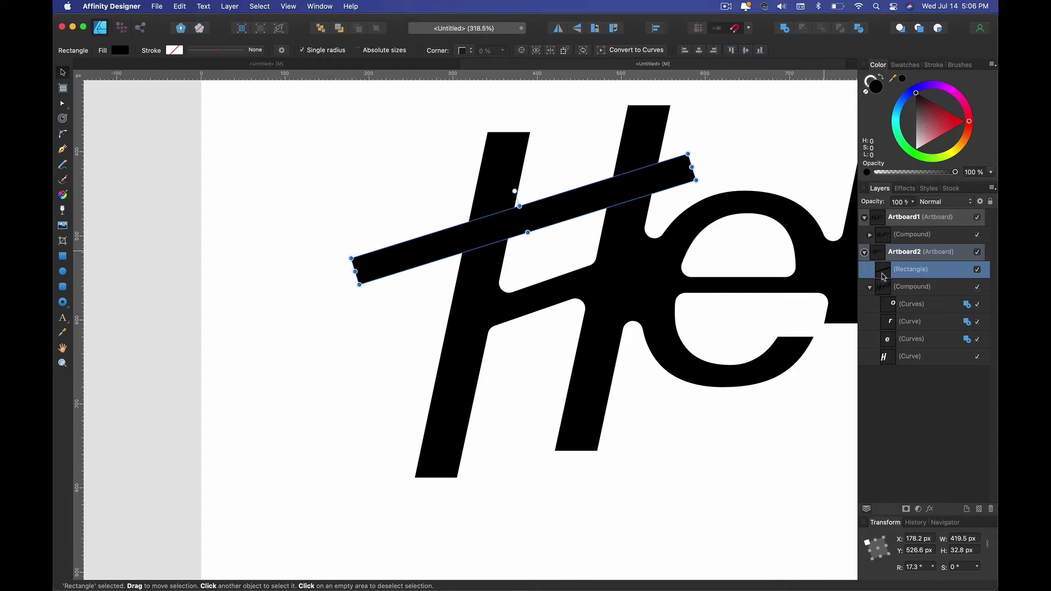
{"action": "left_click_drag", "start_coordinate": [892, 298], "coordinate": [896, 298]}
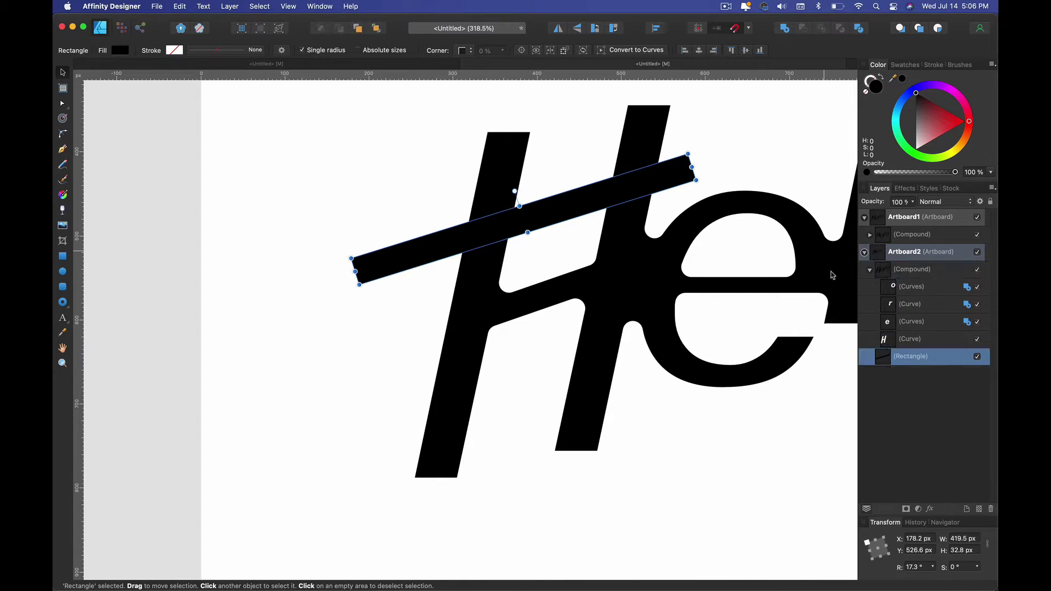
{"action": "left_click", "coordinate": [63, 120]}
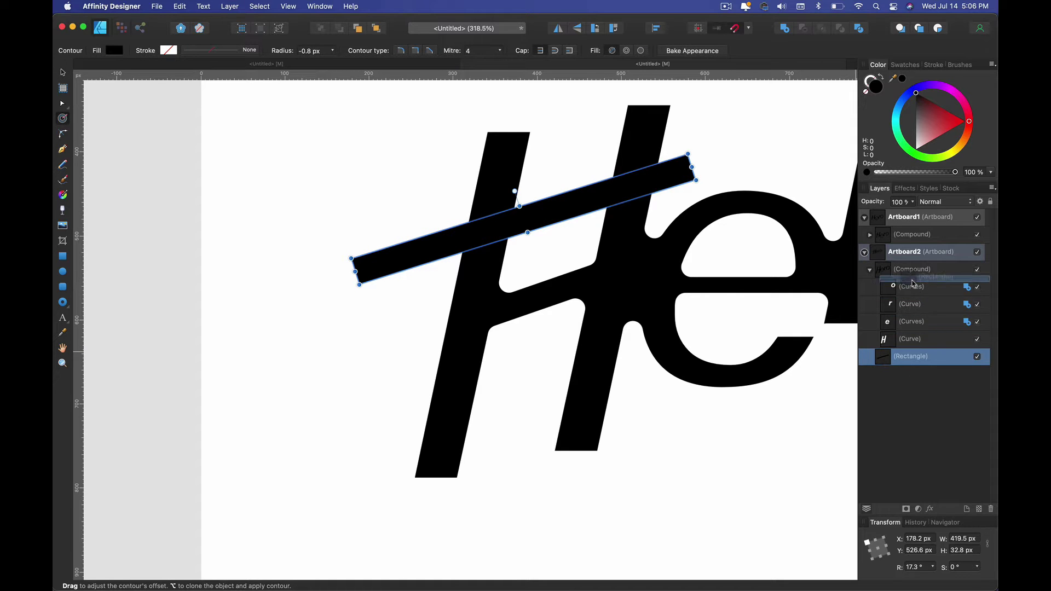
{"action": "left_click_drag", "start_coordinate": [913, 284], "coordinate": [909, 285]}
- Reposition the slanted bar across the H's stems and shorten it to about 367 px
{"action": "scroll", "coordinate": [437, 225], "scroll_direction": "up", "scroll_amount": 3}
{"action": "key", "text": "v"}
{"action": "left_click_drag", "start_coordinate": [446, 193], "coordinate": [432, 223]}
{"action": "left_click_drag", "start_coordinate": [217, 300], "coordinate": [229, 295]}
- Shorten the slanted bar to about 237 px and place it across only the H's left stem, just above the crossbar
{"action": "left_click", "coordinate": [328, 194]}
{"action": "scroll", "coordinate": [598, 172], "scroll_direction": "up", "scroll_amount": 5}
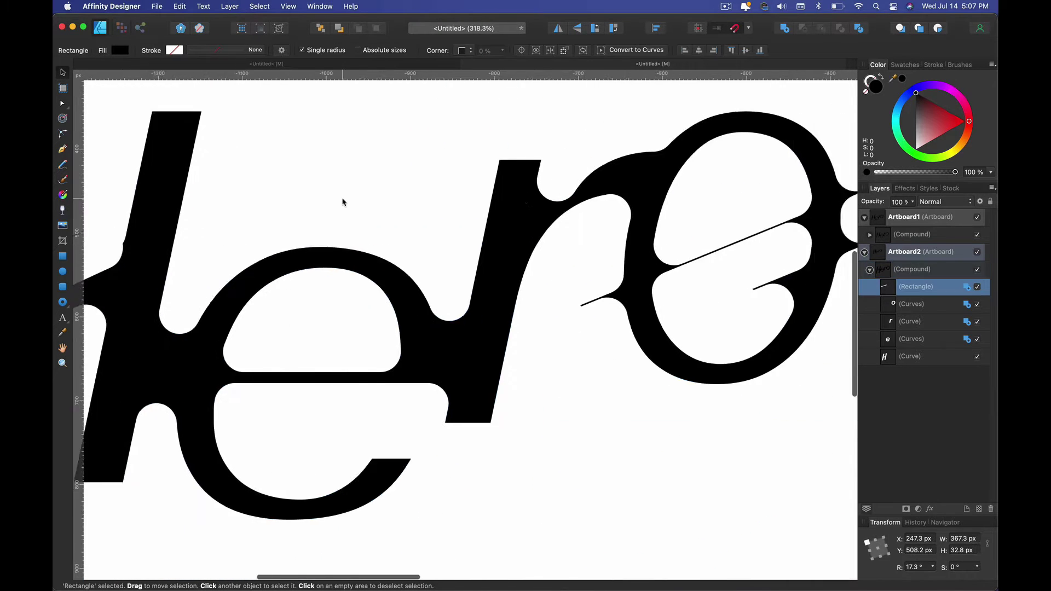
{"action": "scroll", "coordinate": [343, 202], "scroll_direction": "right", "scroll_amount": 15}
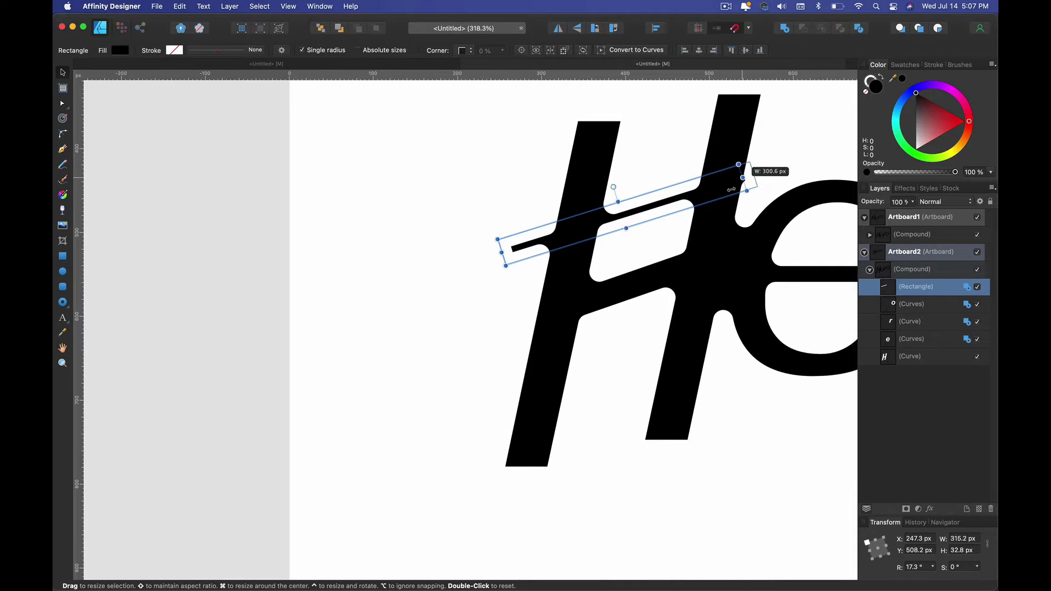
{"action": "left_click_drag", "start_coordinate": [731, 190], "coordinate": [651, 267]}
{"action": "scroll", "coordinate": [597, 232], "scroll_direction": "up", "scroll_amount": 3}
{"action": "left_click_drag", "start_coordinate": [651, 272], "coordinate": [615, 280]}
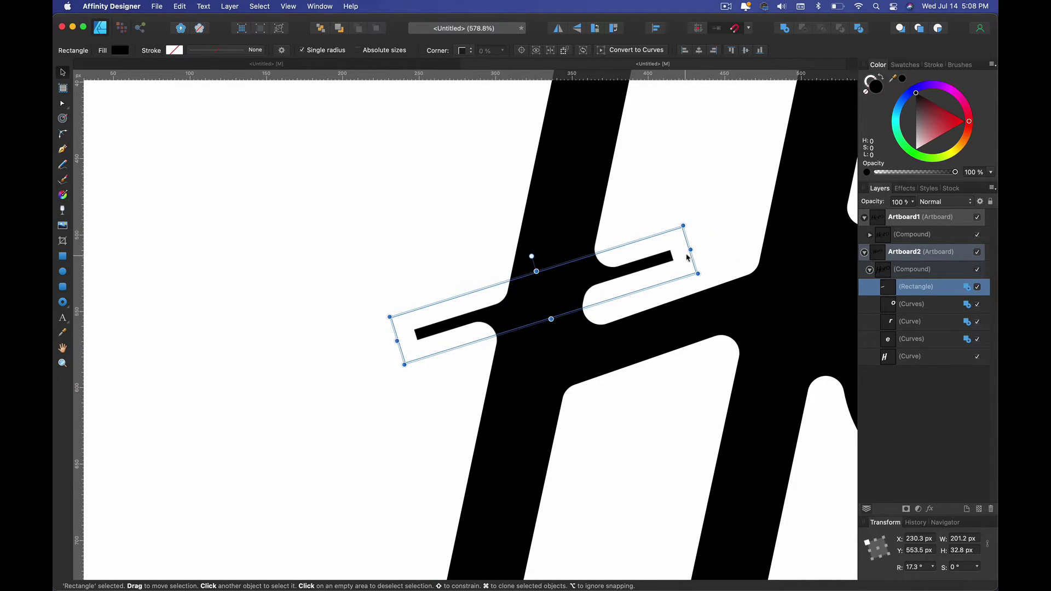
{"action": "left_click_drag", "start_coordinate": [690, 249], "coordinate": [714, 242]}
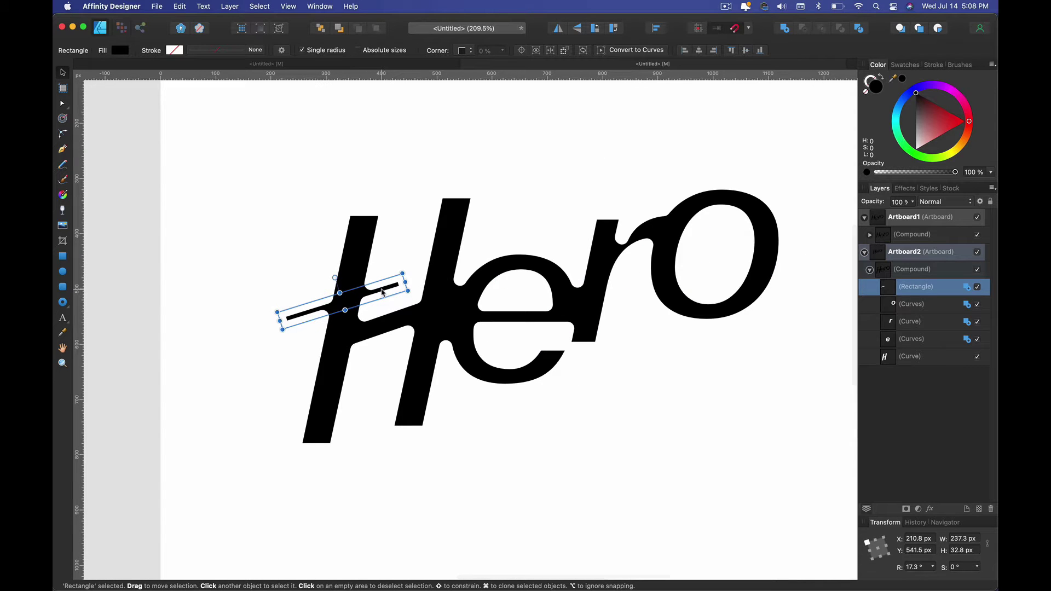
- Place two copies of the slanted bar across the o, lengthening the upper one to about 390 px
{"action": "mouse_move", "coordinate": [386, 293]}
{"action": "left_mouse_down"}
{"action": "mouse_move", "coordinate": [718, 297]}
{"action": "mouse_move", "coordinate": [809, 226]}
{"action": "mouse_move", "coordinate": [798, 221]}
{"action": "mouse_move", "coordinate": [806, 248]}
{"action": "mouse_move", "coordinate": [803, 227]}
{"action": "left_mouse_up"}
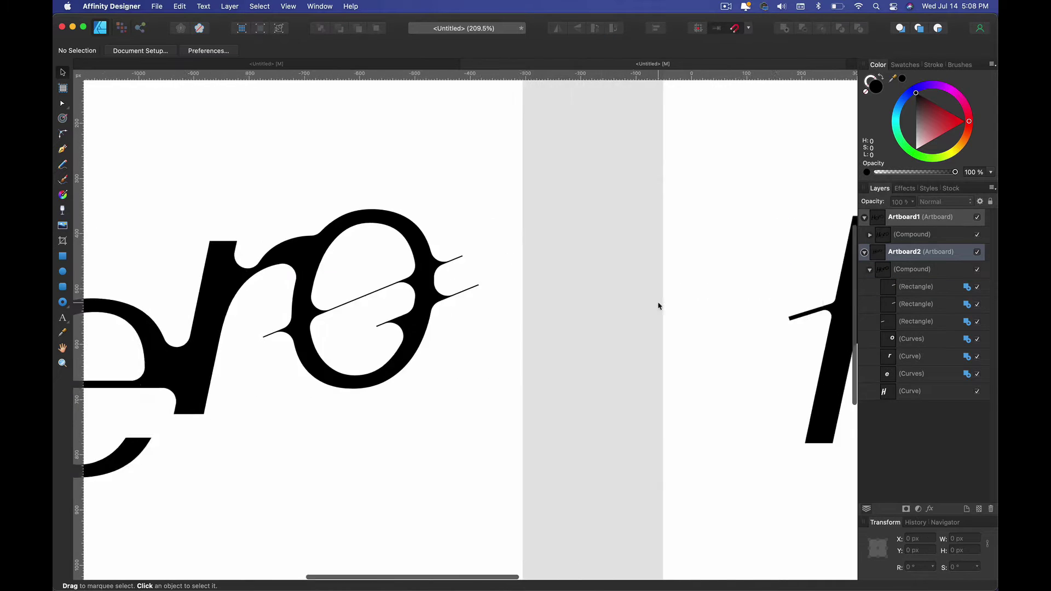
{"action": "scroll", "coordinate": [658, 303], "scroll_direction": "right", "scroll_amount": 12}
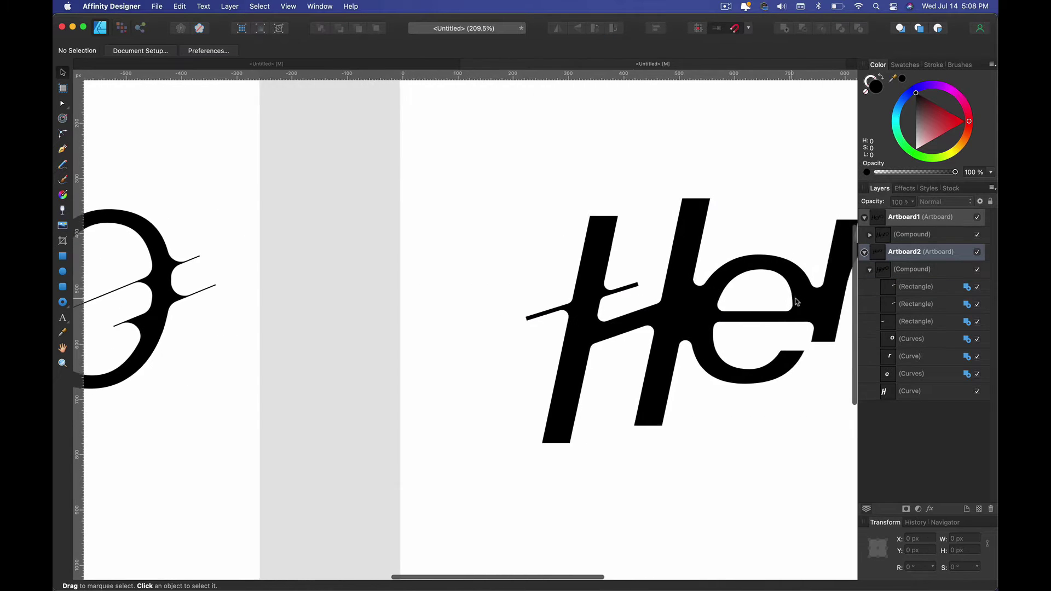
{"action": "double_click", "coordinate": [524, 254]}
{"action": "left_click_drag", "start_coordinate": [522, 255], "coordinate": [438, 290]}
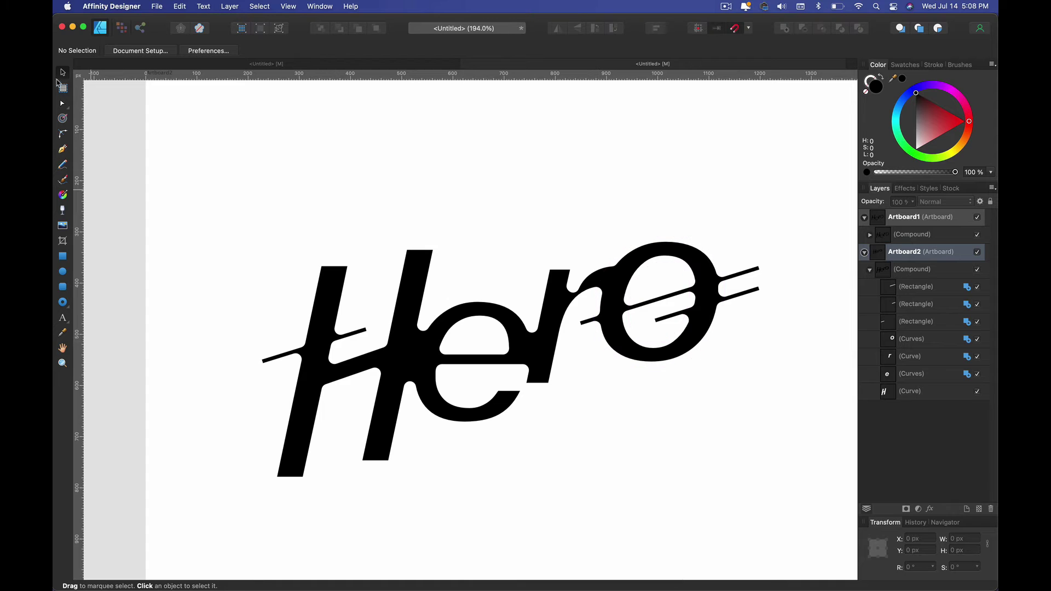
- Compare the lettering with the finished version and rotate the whole Hero compound by about 2.2°
{"action": "left_click_drag", "start_coordinate": [182, 162], "coordinate": [837, 498]}
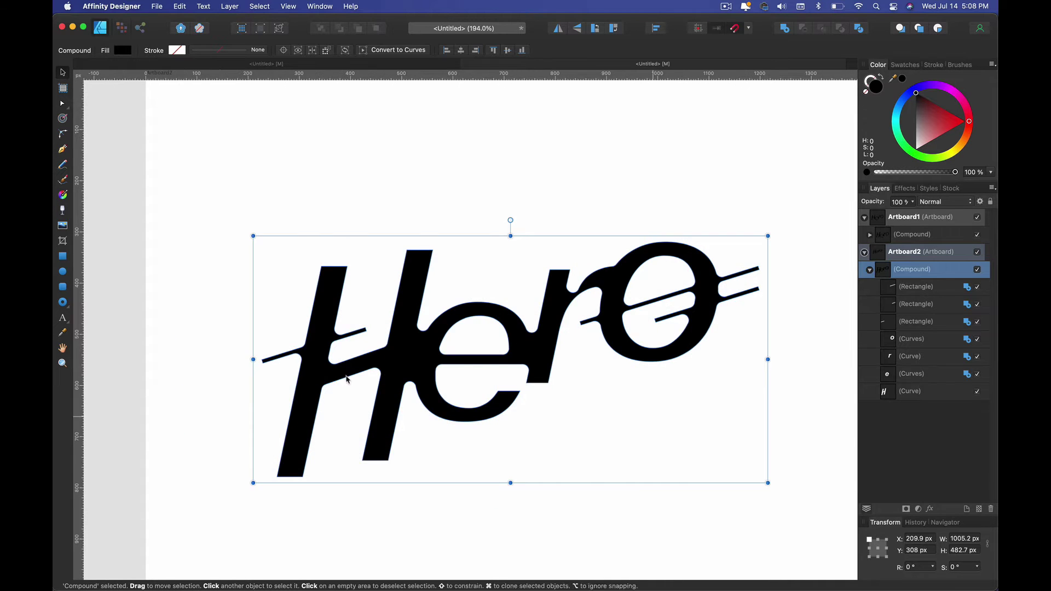
{"action": "scroll", "coordinate": [236, 336], "scroll_direction": "left", "scroll_amount": 6}
{"action": "scroll", "coordinate": [236, 336], "scroll_direction": "right", "scroll_amount": 10}
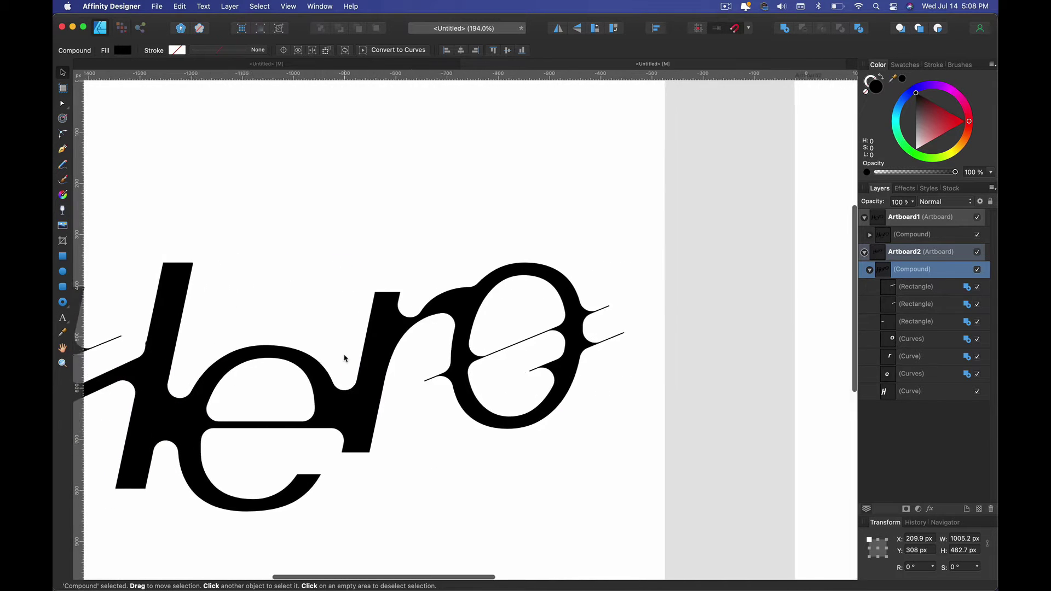
{"action": "scroll", "coordinate": [347, 357], "scroll_direction": "left", "scroll_amount": 6}
{"action": "scroll", "coordinate": [307, 357], "scroll_direction": "right", "scroll_amount": 2}
{"action": "left_click_drag", "start_coordinate": [246, 230], "coordinate": [240, 241]}
{"action": "left_click", "coordinate": [576, 181]}
{"action": "scroll", "coordinate": [586, 353], "scroll_direction": "down", "scroll_amount": 5}
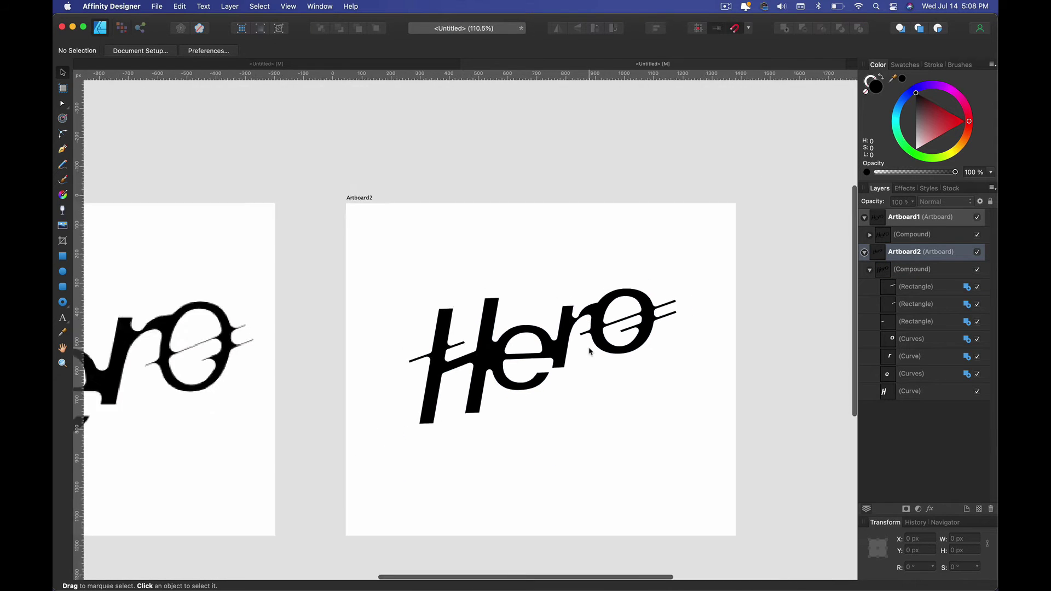
{"action": "scroll", "coordinate": [583, 354], "scroll_direction": "right", "scroll_amount": 3}
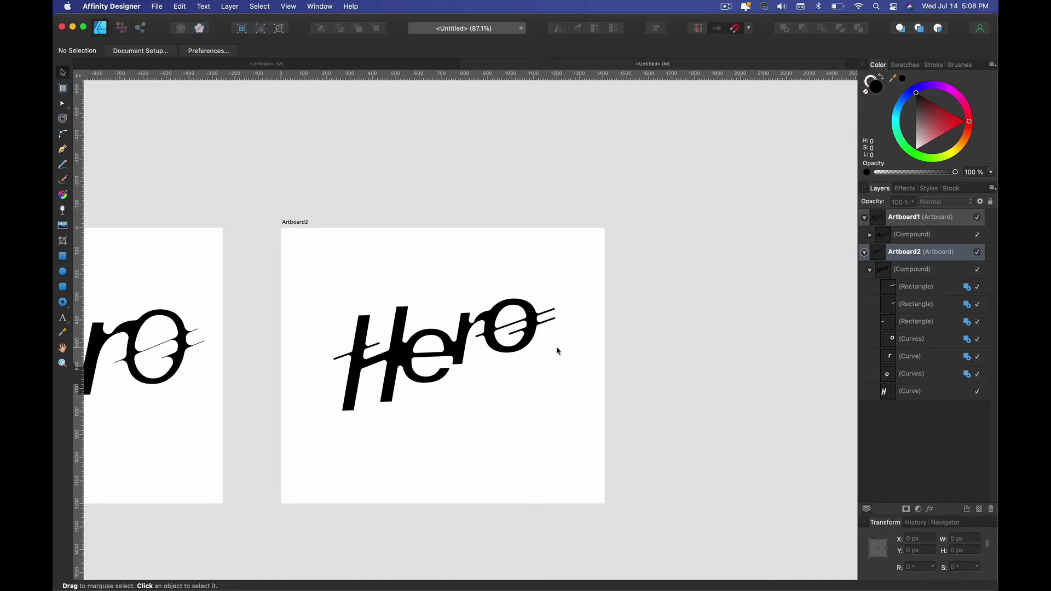
- Draw a double-headed arrow about 421 by 125 px above the Hero lettering with the Arrow tool
{"action": "left_click", "coordinate": [63, 302]}
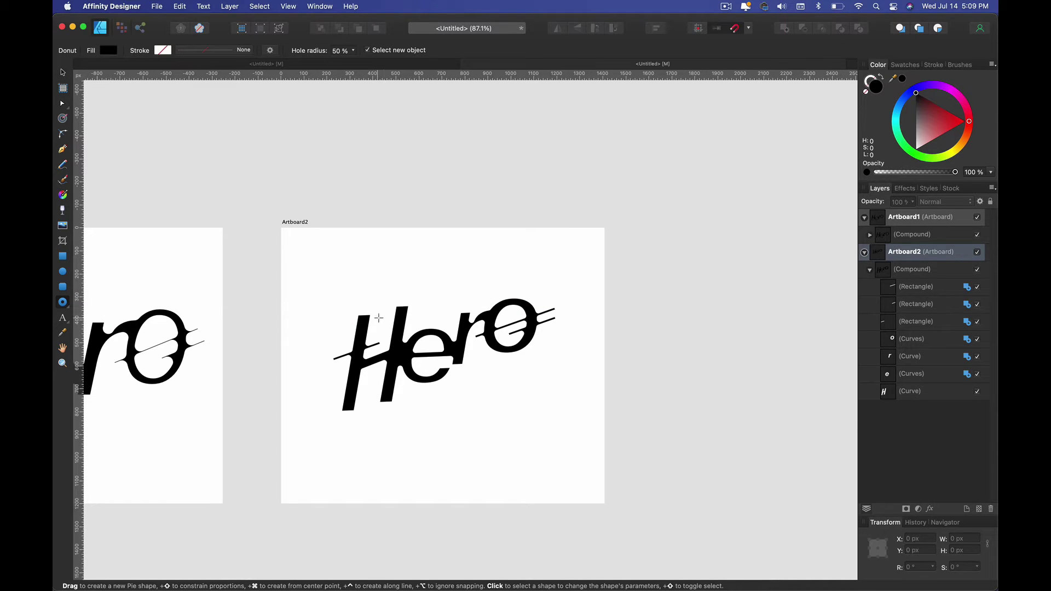
{"action": "left_click", "coordinate": [62, 302]}
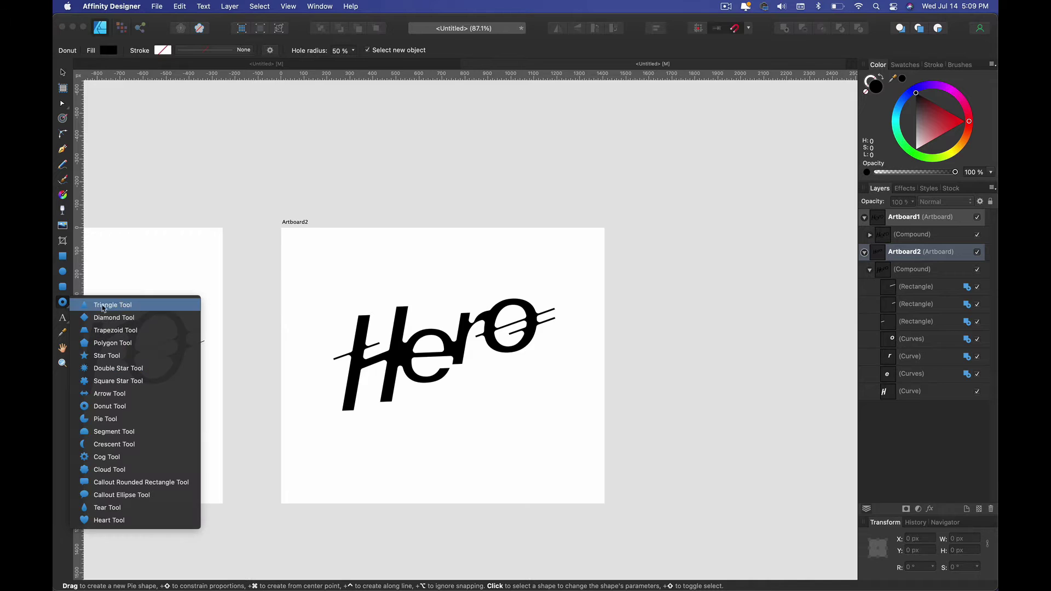
{"action": "left_click", "coordinate": [145, 394]}
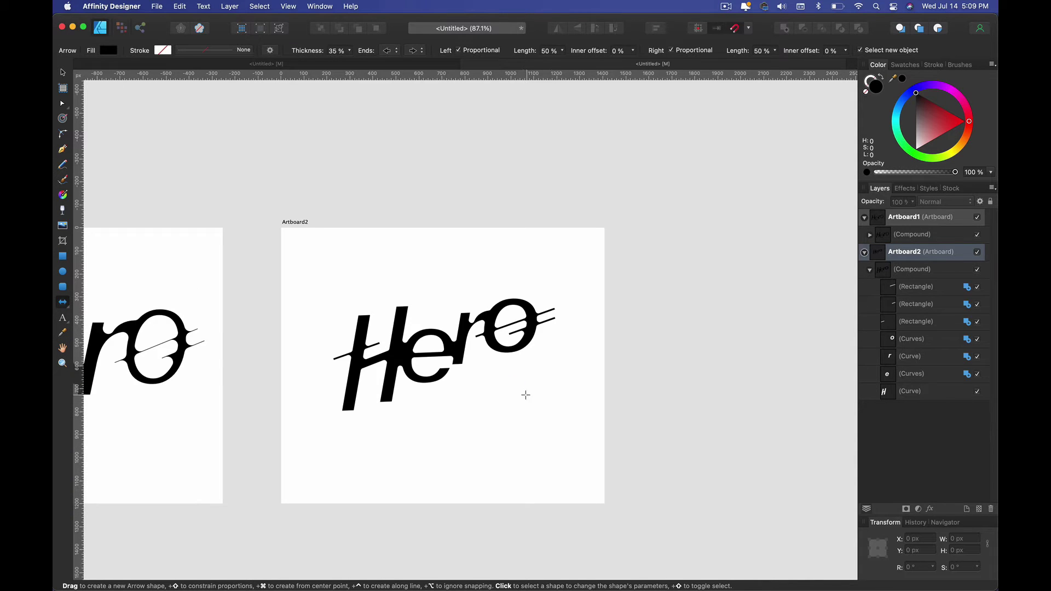
{"action": "left_click_drag", "start_coordinate": [483, 285], "coordinate": [516, 289]}
{"action": "left_click_drag", "start_coordinate": [892, 296], "coordinate": [892, 296]}
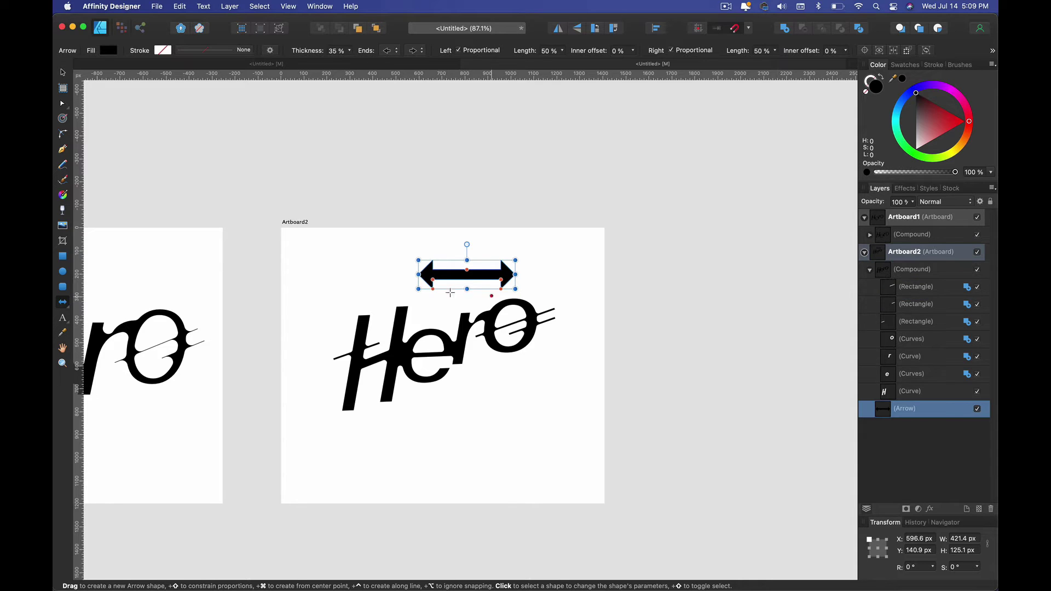
- Move the arrow across the foot of the H's right stem, shrink it to about 267 by 59 px and rotate it by about 18.9°
{"action": "scroll", "coordinate": [470, 328], "scroll_direction": "up", "scroll_amount": 3}
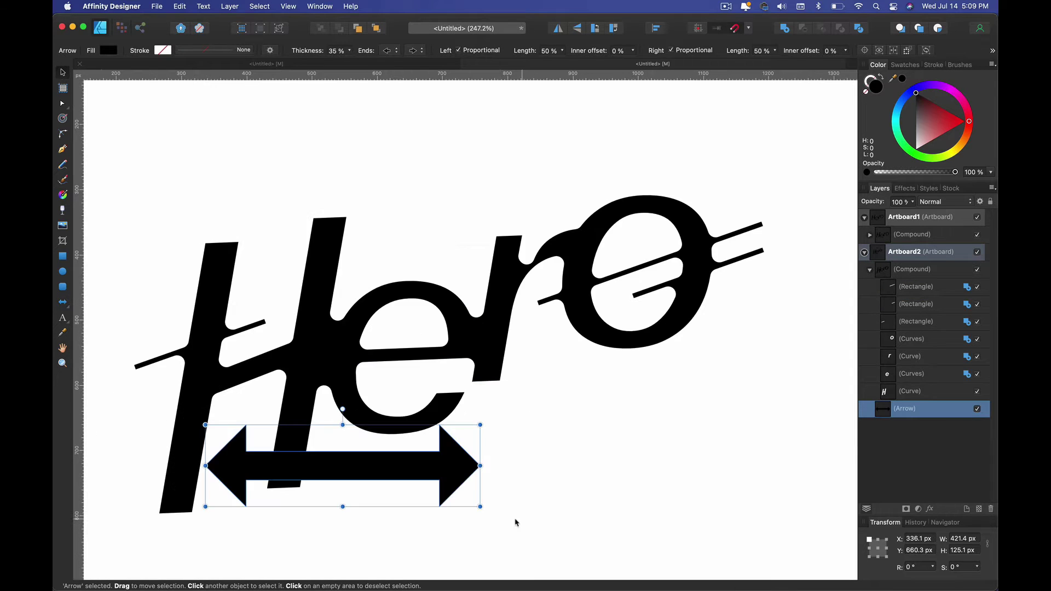
{"action": "left_click_drag", "start_coordinate": [482, 501], "coordinate": [485, 463]}
{"action": "left_click_drag", "start_coordinate": [427, 445], "coordinate": [429, 462]}
{"action": "left_click_drag", "start_coordinate": [489, 485], "coordinate": [474, 423]}
- Place the arrow inside the Hero compound above the other shapes and give it an outward contour of about 4.7 px
{"action": "left_click_drag", "start_coordinate": [933, 391], "coordinate": [910, 277]}
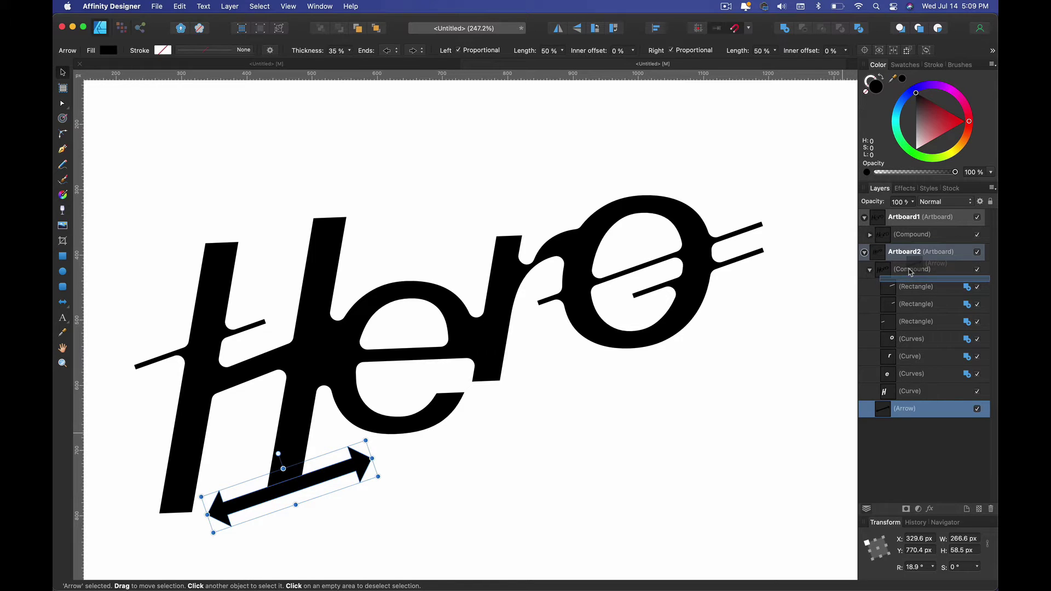
{"action": "left_click_drag", "start_coordinate": [910, 272], "coordinate": [911, 273]}
{"action": "left_click", "coordinate": [63, 121]}
{"action": "left_click_drag", "start_coordinate": [289, 484], "coordinate": [303, 493]}
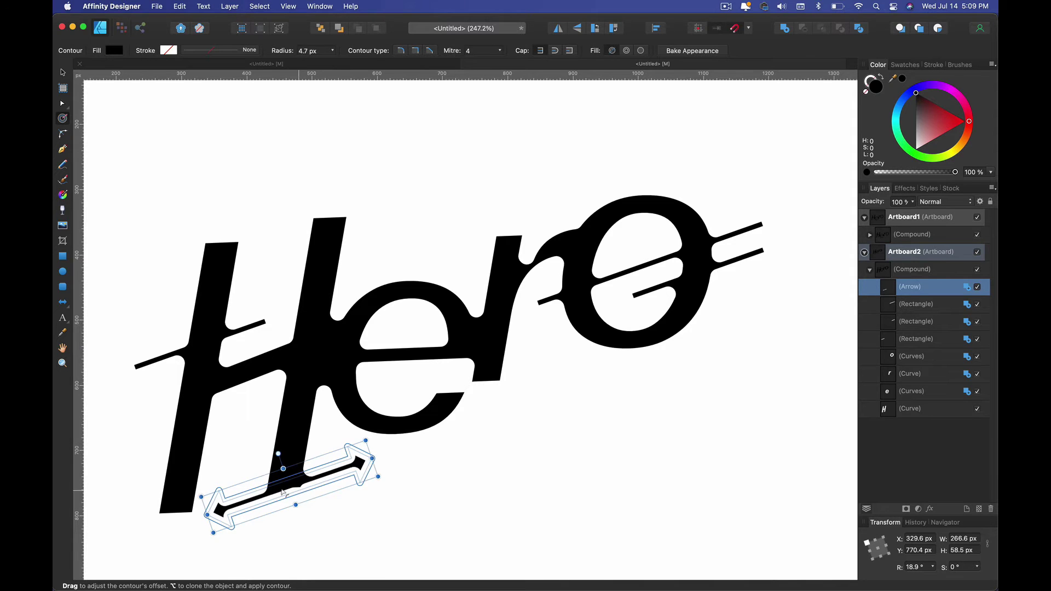
- Set the arrow's contour radius to about 3.4 px, and remove the arrow from the compound
{"action": "scroll", "coordinate": [273, 489], "scroll_direction": "up", "scroll_amount": 5}
{"action": "left_click_drag", "start_coordinate": [210, 520], "coordinate": [215, 473]}
{"action": "mouse_move", "coordinate": [426, 454]}
{"action": "left_mouse_down"}
{"action": "mouse_move", "coordinate": [447, 500]}
{"action": "mouse_move", "coordinate": [410, 438]}
{"action": "mouse_move", "coordinate": [421, 458]}
{"action": "left_mouse_up"}
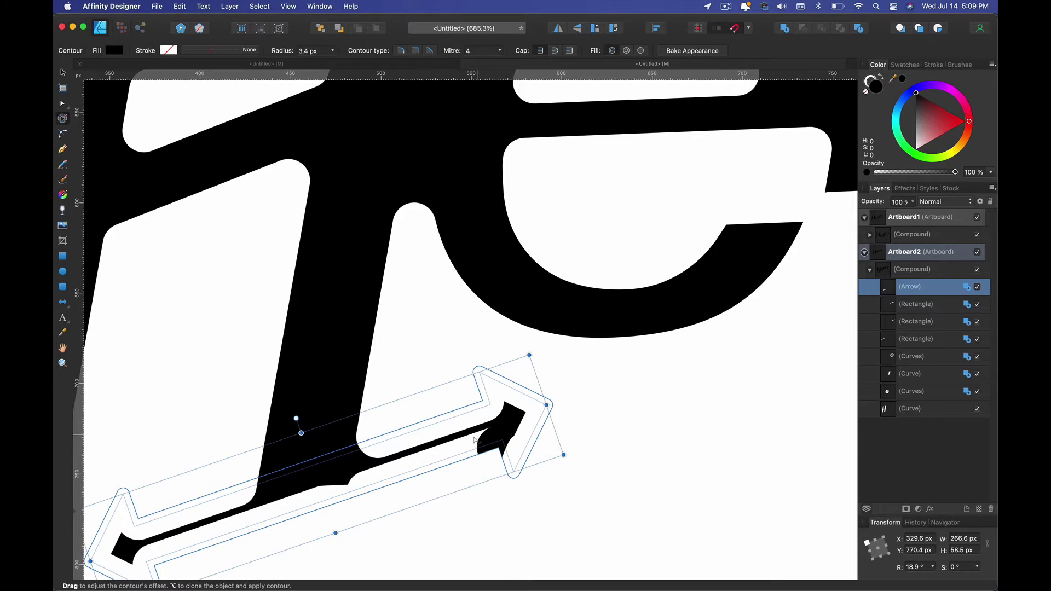
{"action": "scroll", "coordinate": [490, 452], "scroll_direction": "up", "scroll_amount": 3}
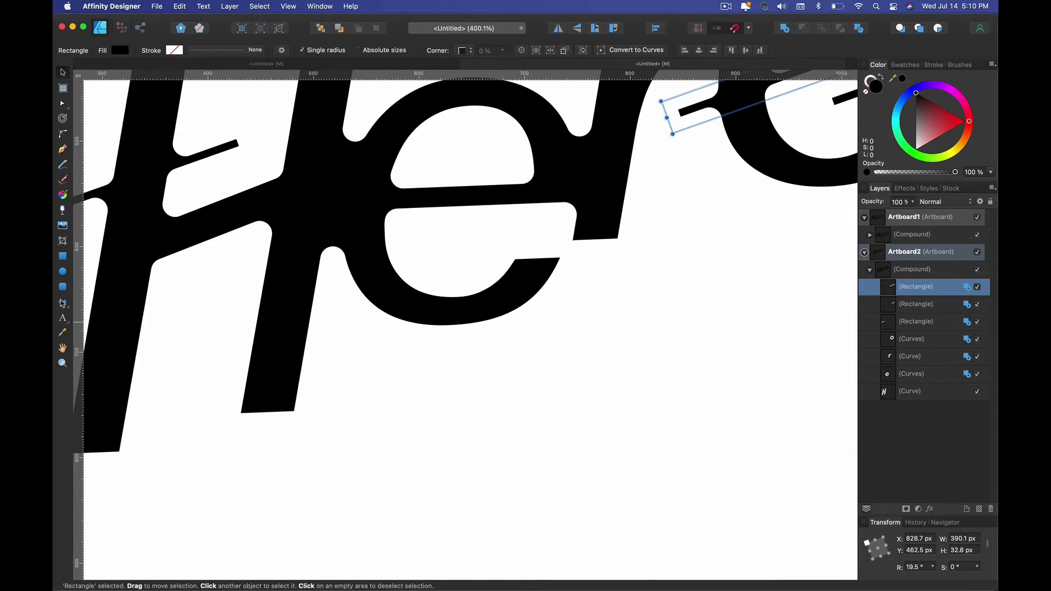
- Draw a diamond about 119 px high inside the compound, set it at the foot of the H's right stem and narrow it to about 89 px
{"action": "left_click", "coordinate": [62, 304]}
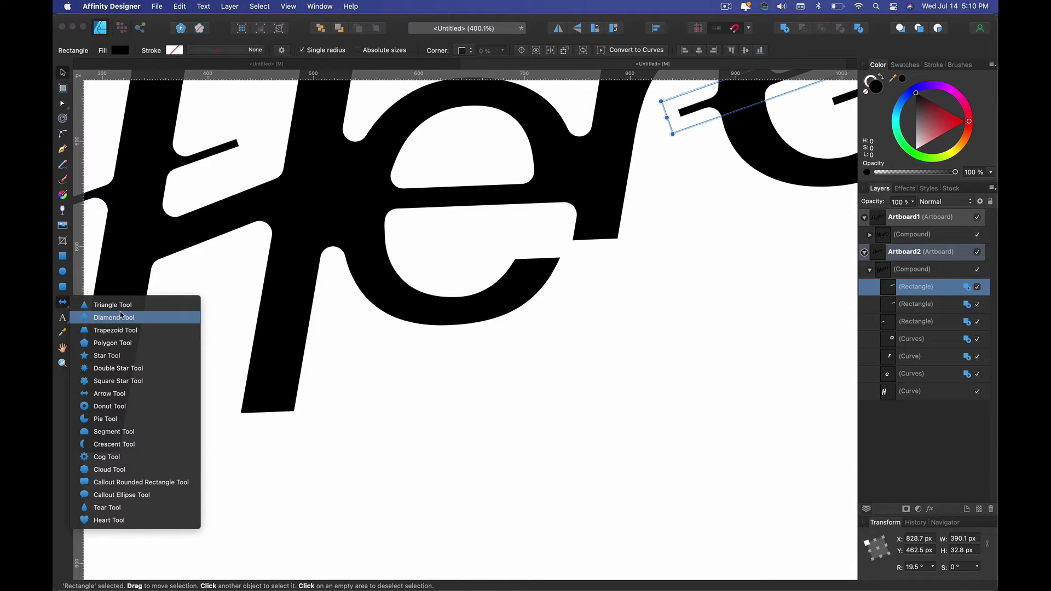
{"action": "left_click", "coordinate": [114, 318]}
{"action": "left_click_drag", "start_coordinate": [251, 394], "coordinate": [377, 521]}
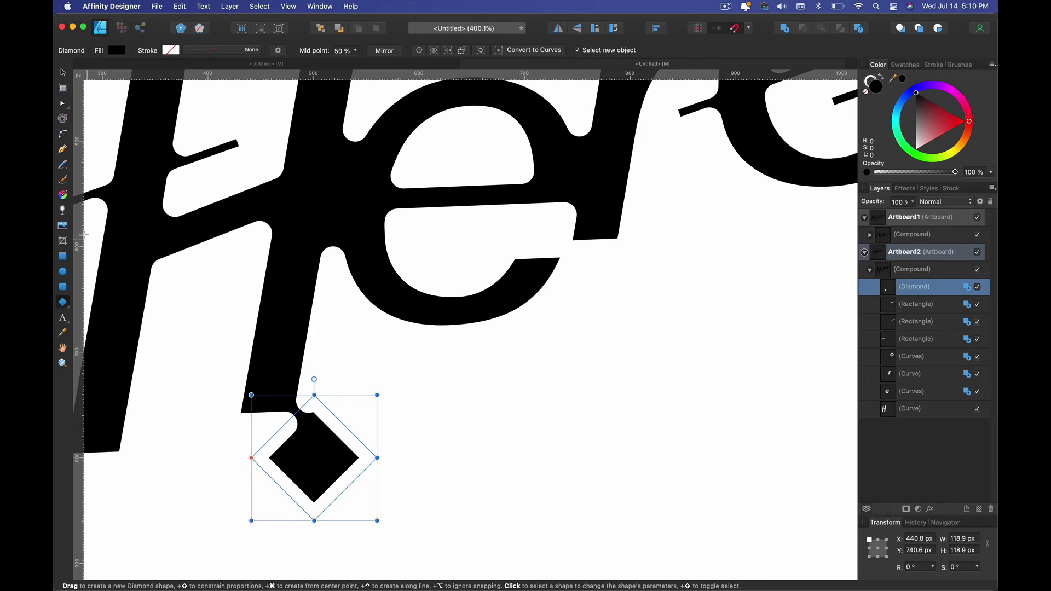
{"action": "left_click", "coordinate": [63, 72]}
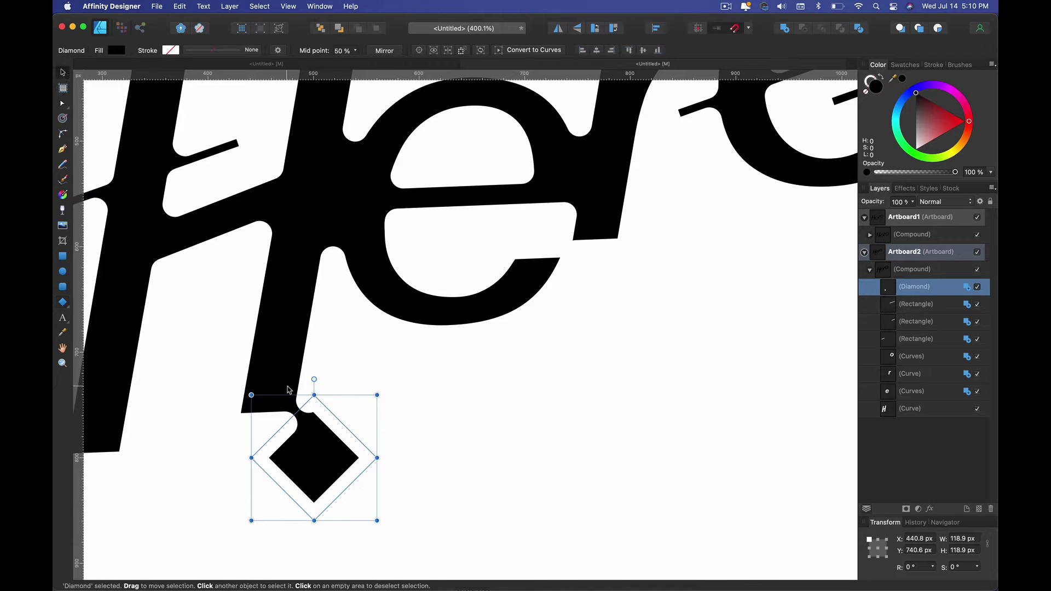
{"action": "left_click_drag", "start_coordinate": [321, 460], "coordinate": [335, 443]}
{"action": "left_click_drag", "start_coordinate": [391, 440], "coordinate": [359, 440]}
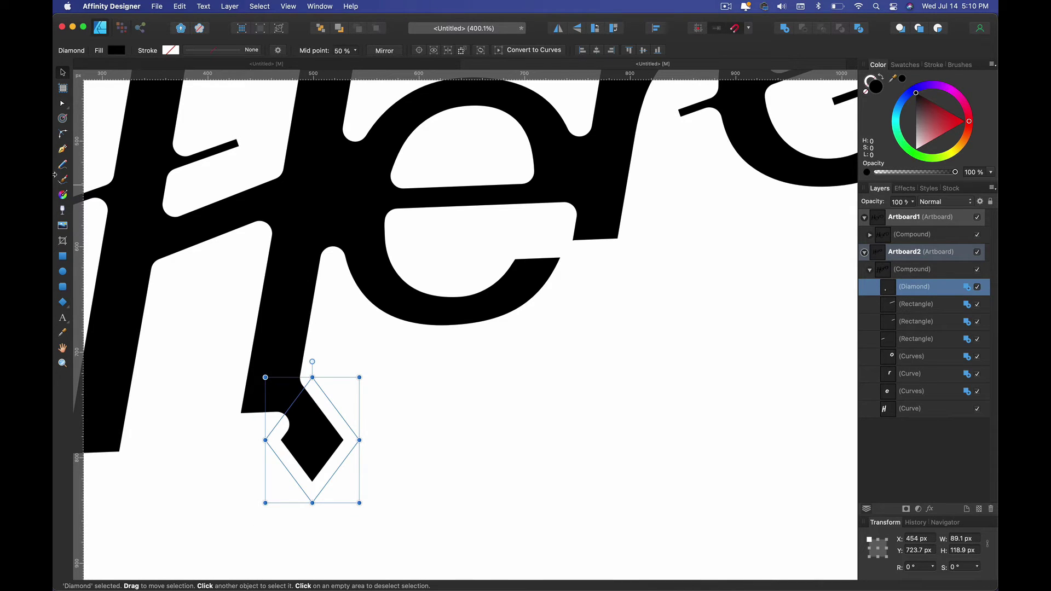
- Apply a slight inward contour to the diamond at the foot of the H's right stem
{"action": "left_click", "coordinate": [63, 118]}
{"action": "mouse_move", "coordinate": [315, 451]}
{"action": "left_mouse_down"}
{"action": "mouse_move", "coordinate": [336, 460]}
{"action": "mouse_move", "coordinate": [310, 448]}
{"action": "mouse_move", "coordinate": [331, 421]}
{"action": "mouse_move", "coordinate": [313, 445]}
{"action": "left_mouse_up"}
{"action": "key", "text": "v"}
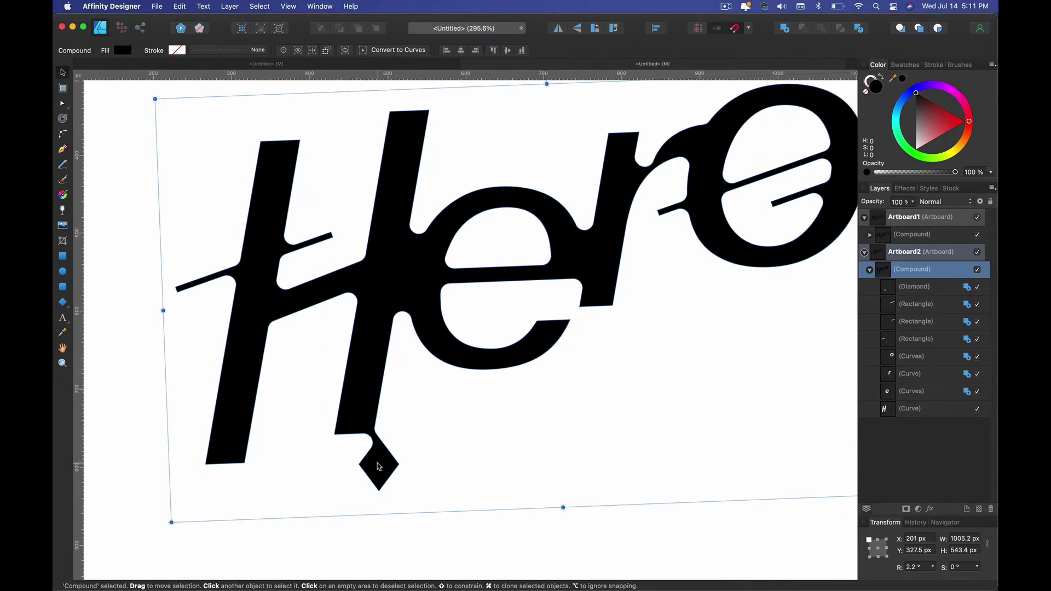
- Move the diamond into the upper counter of the e, bridging its top curve and crossbar
{"action": "left_click_drag", "start_coordinate": [379, 466], "coordinate": [503, 245]}
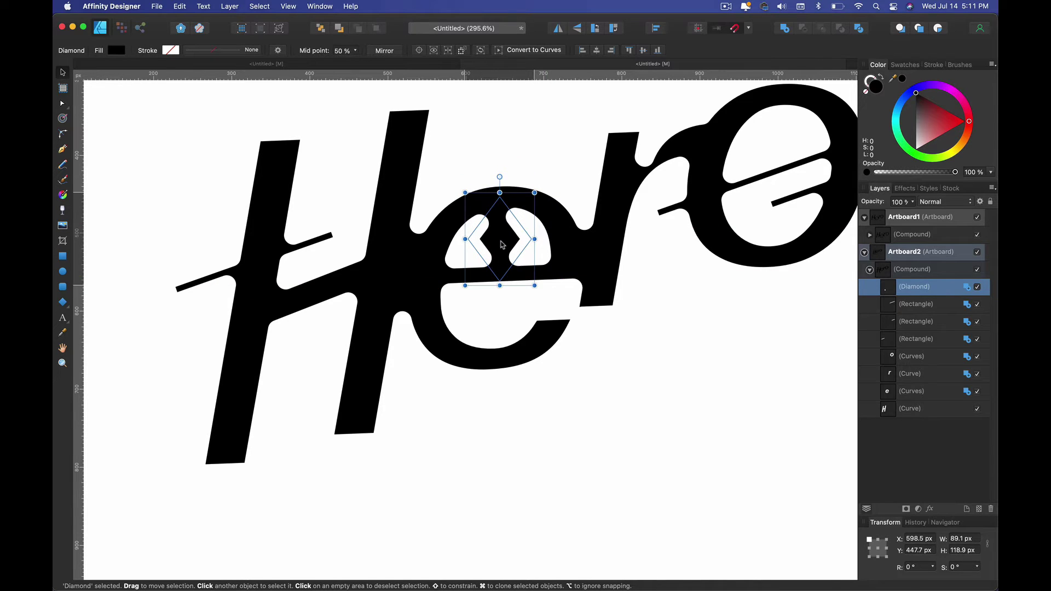
{"action": "left_click", "coordinate": [609, 383]}
{"action": "left_click", "coordinate": [508, 244]}
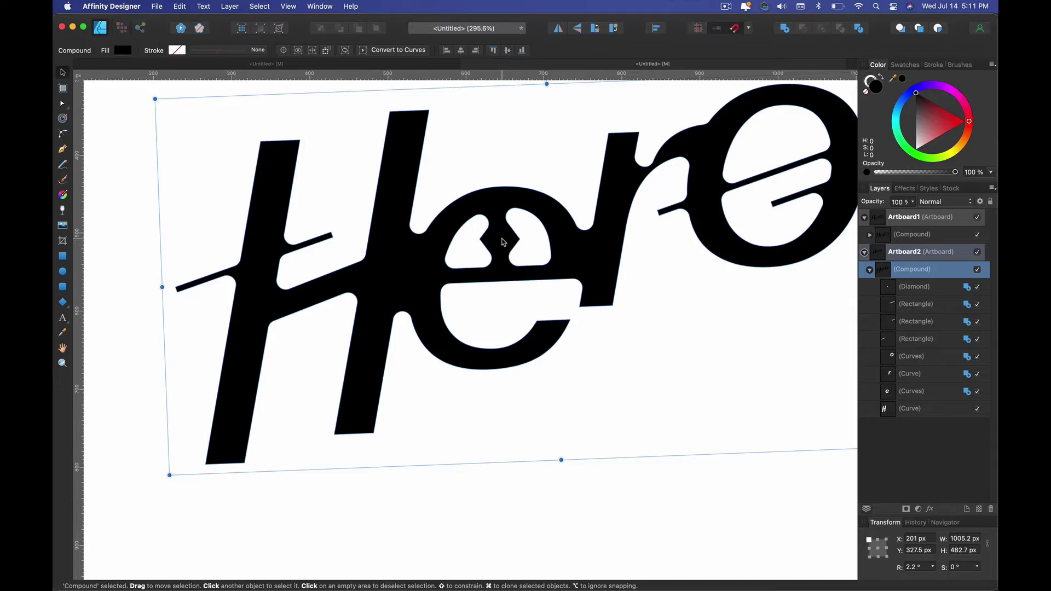